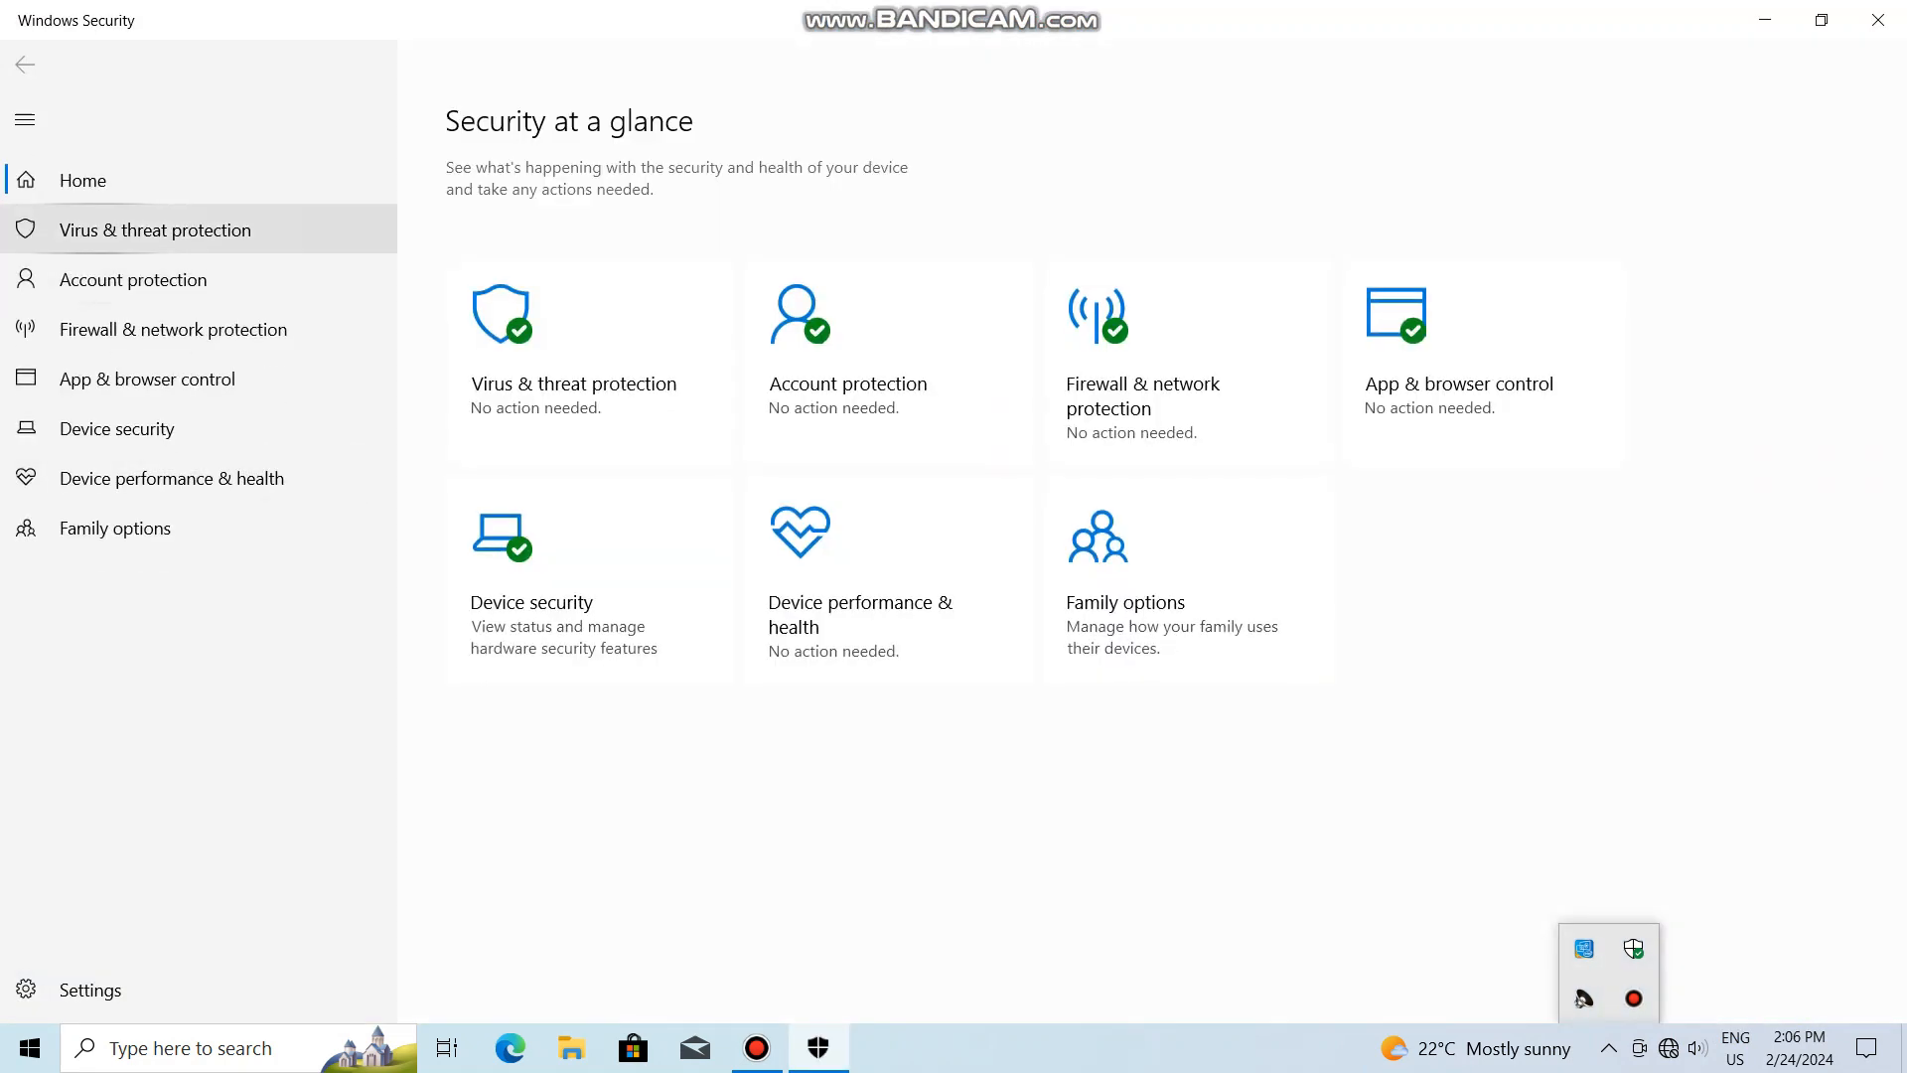
- View the Virus & threat protection page in Windows Security and close the window
left_click(149, 229)
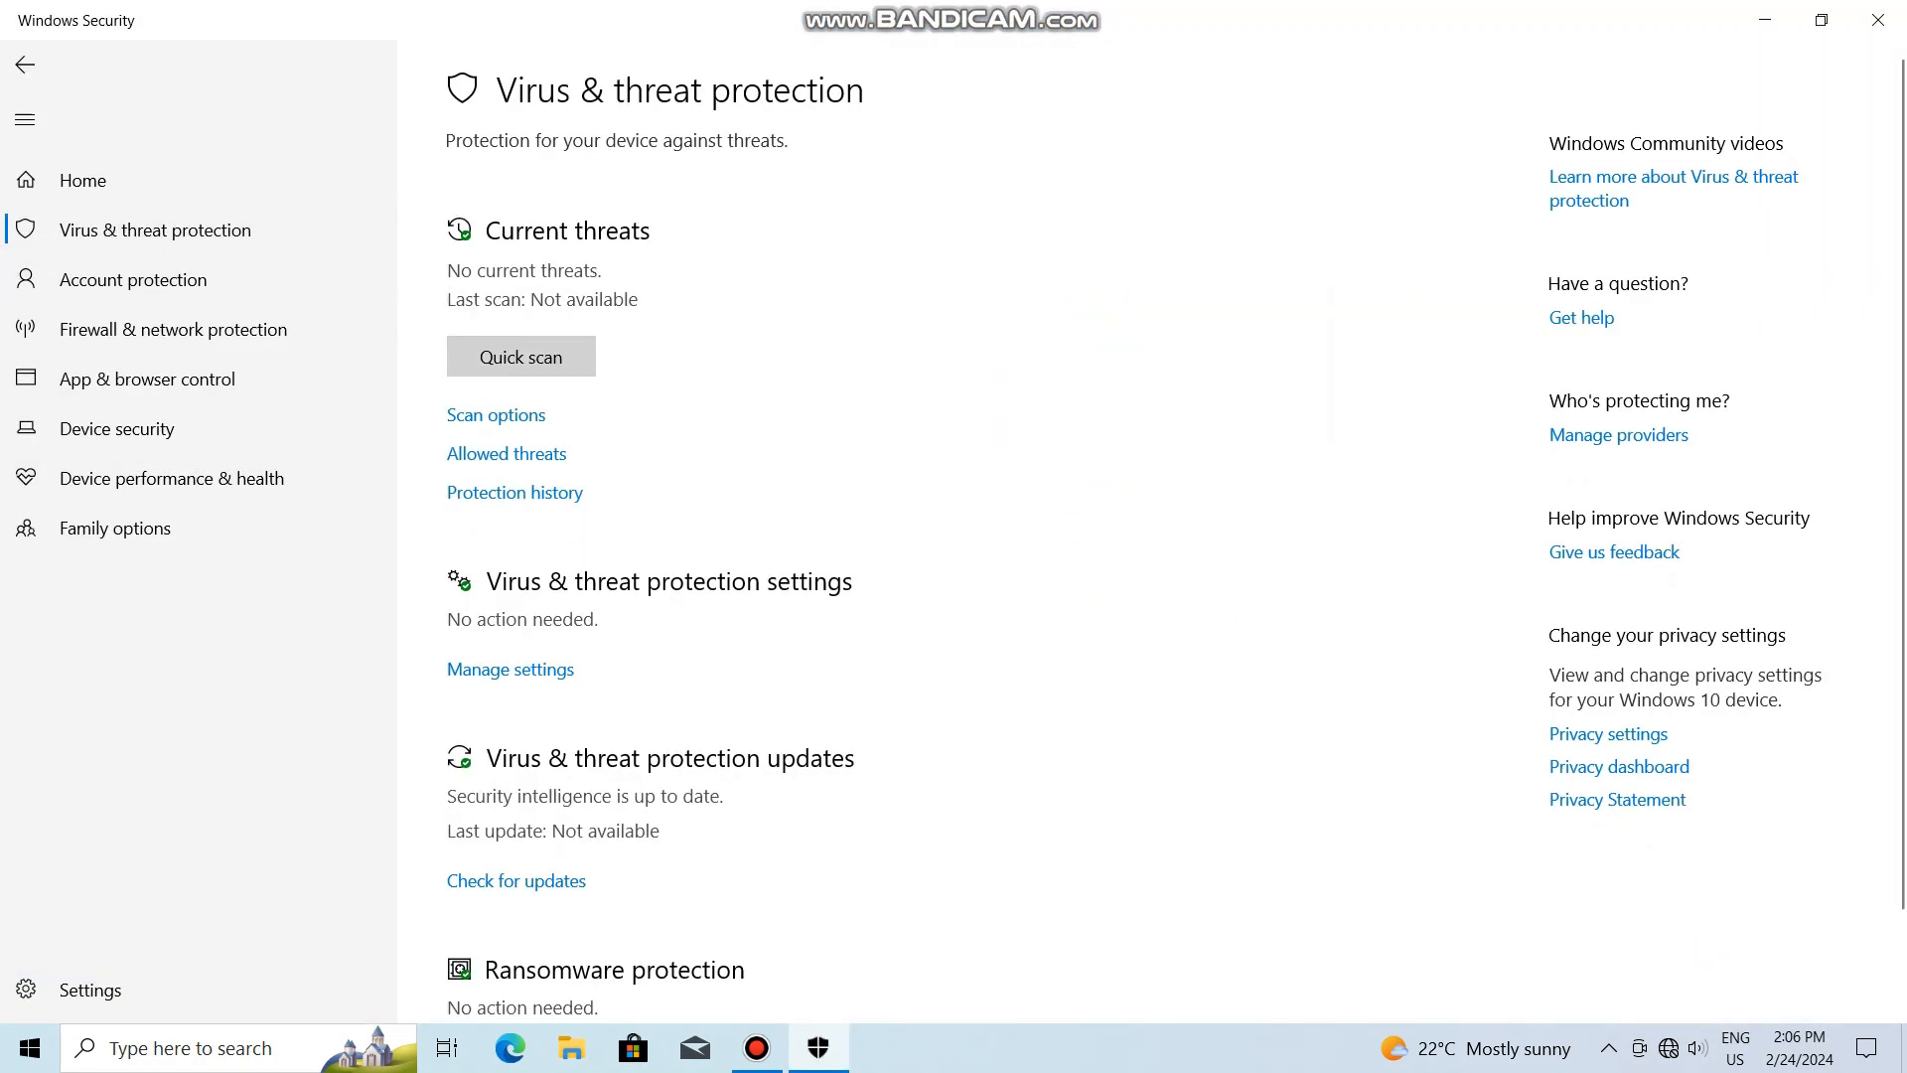
left_click(120, 181)
left_click(576, 362)
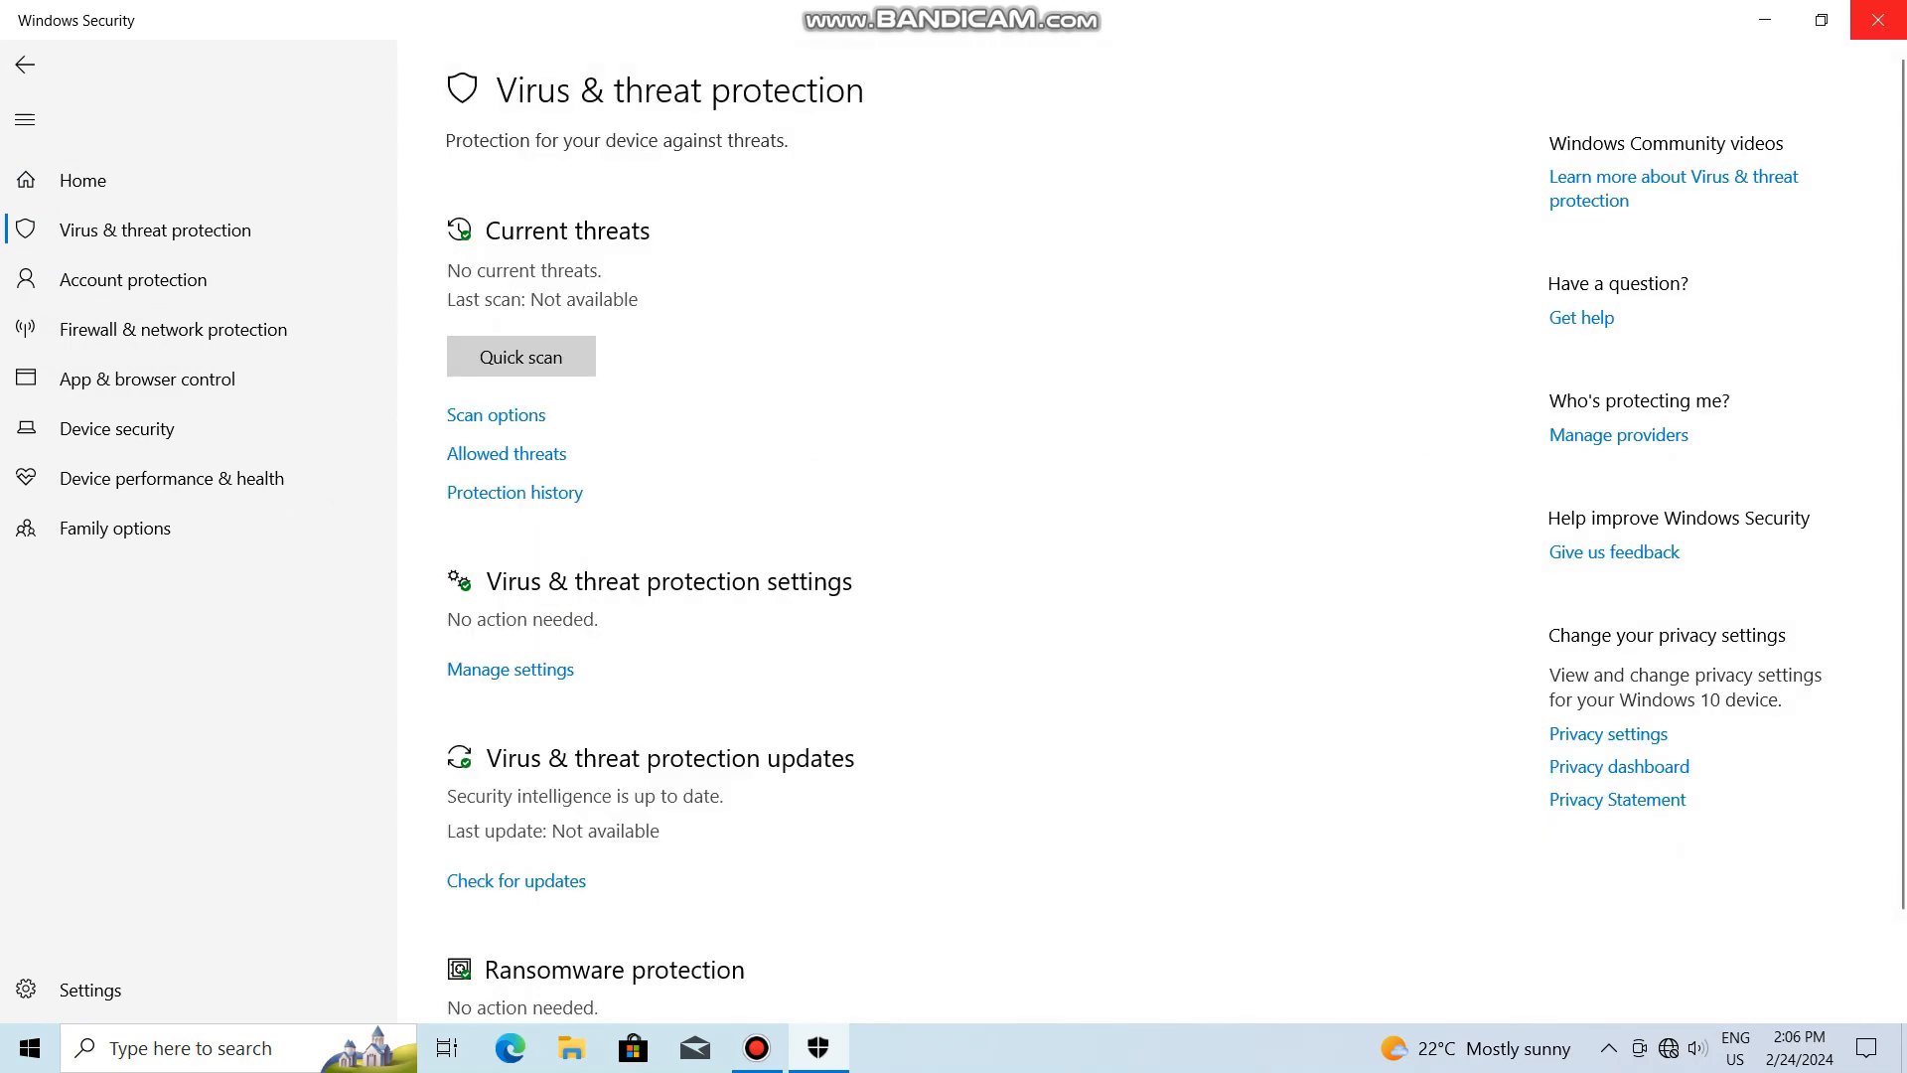
left_click(1876, 20)
- Open the Virus & threat protection settings for Microsoft Defender, starting from the desktop's personalization settings and going through Update & Security
right_click(366, 305)
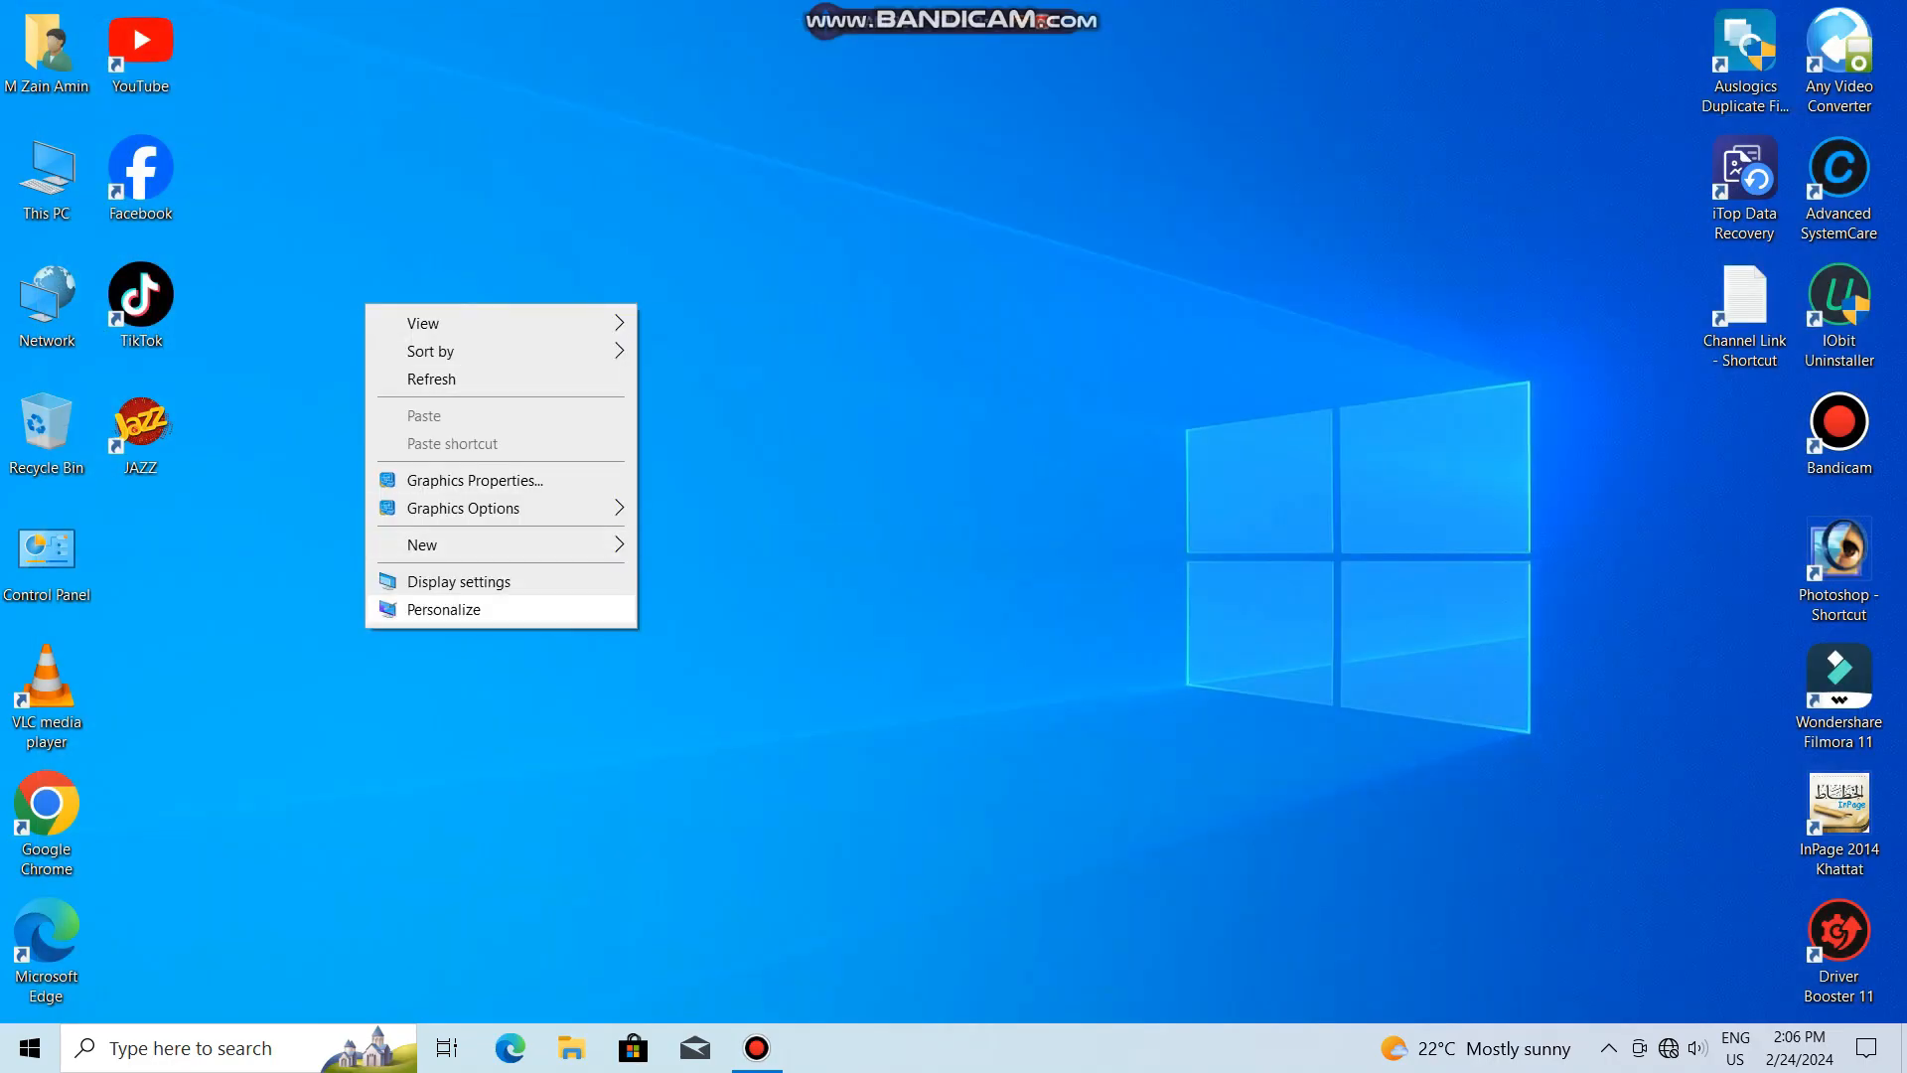
left_click(443, 609)
left_click(139, 94)
left_click(951, 685)
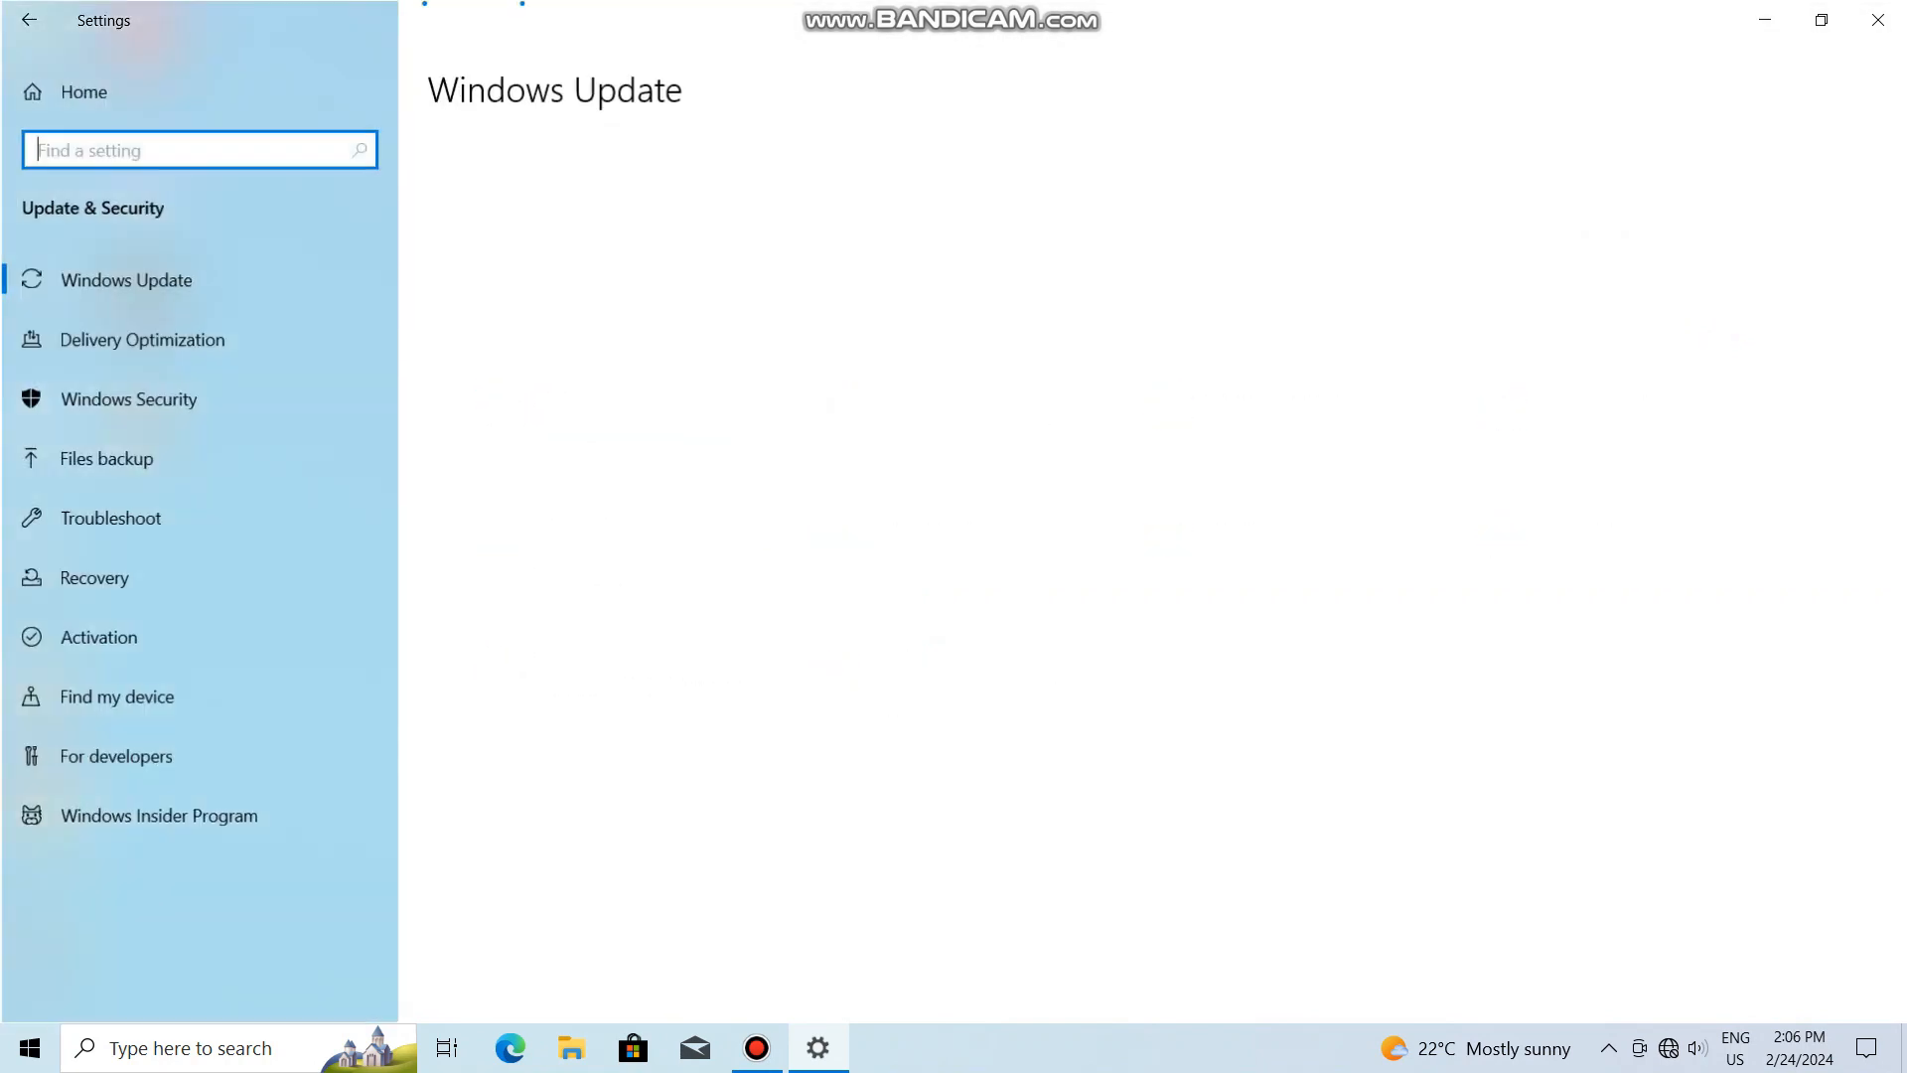
left_click(320, 399)
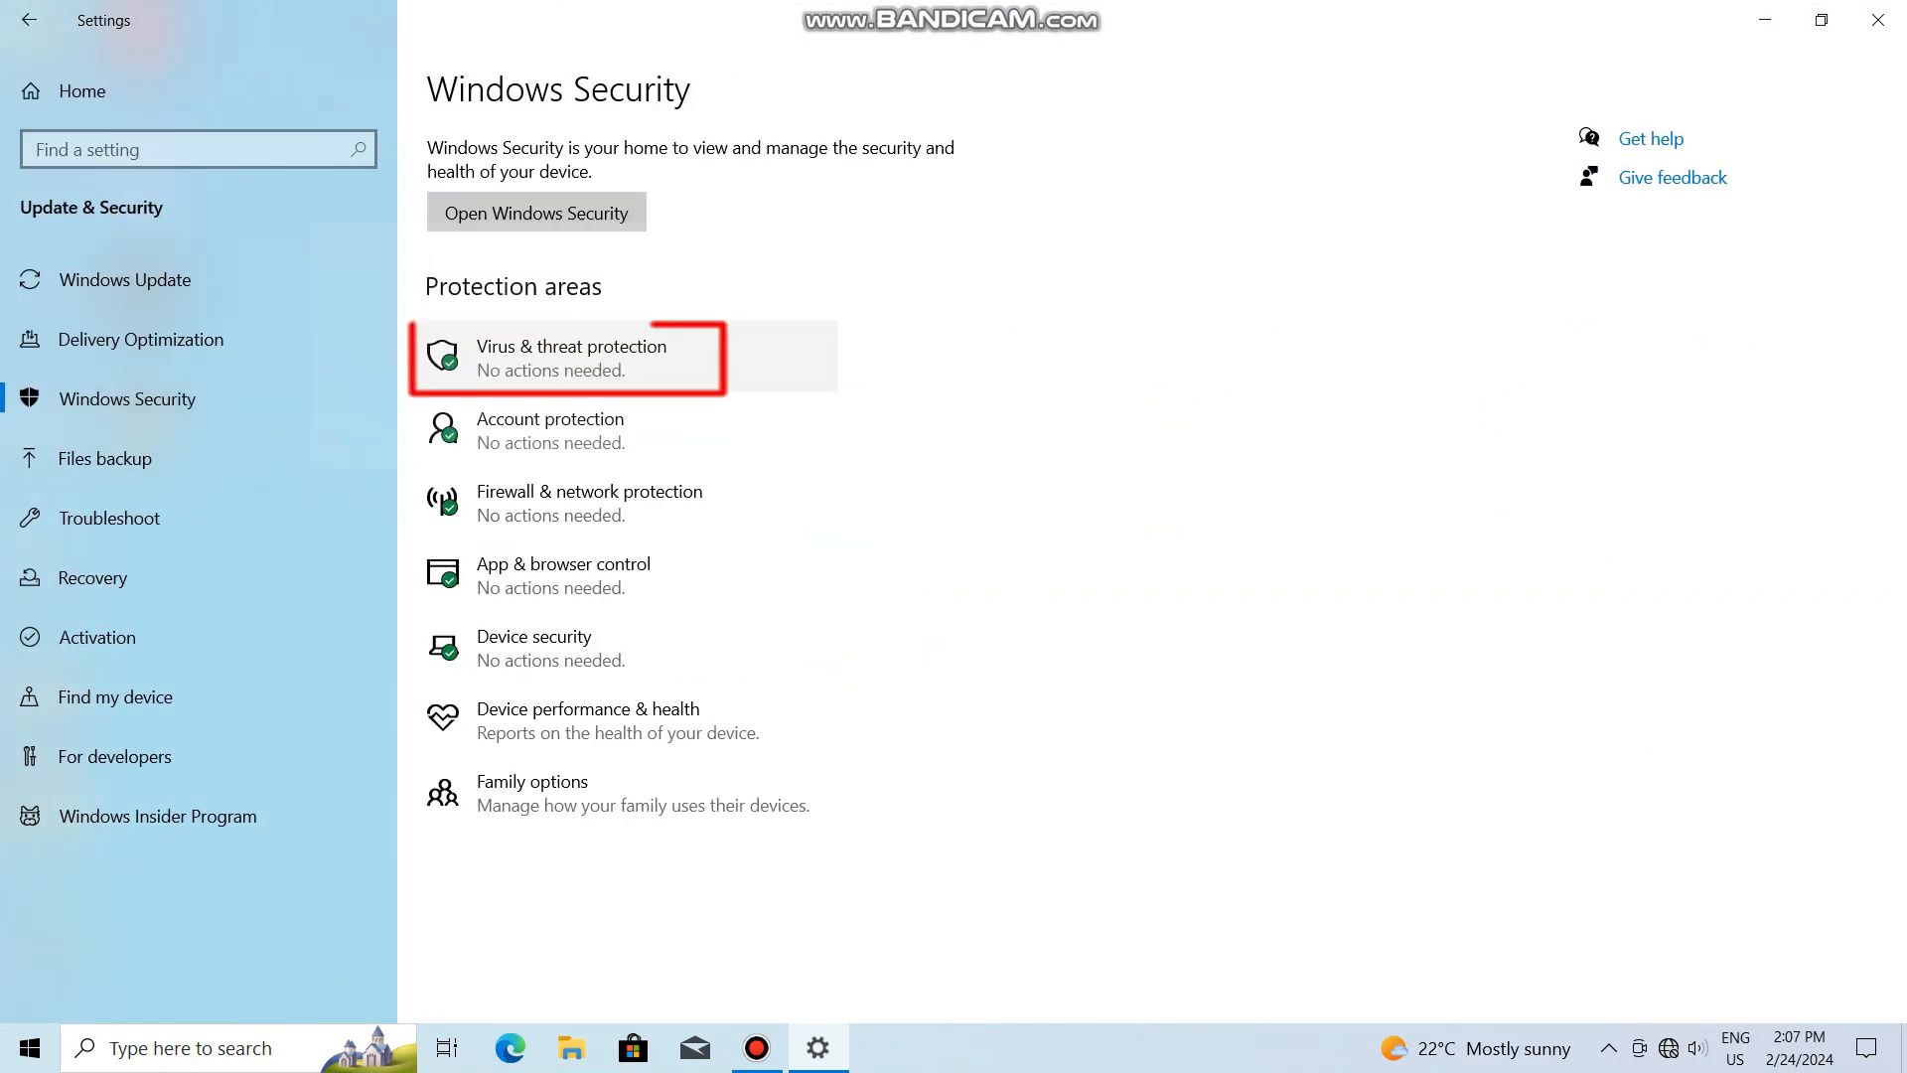
left_click(571, 358)
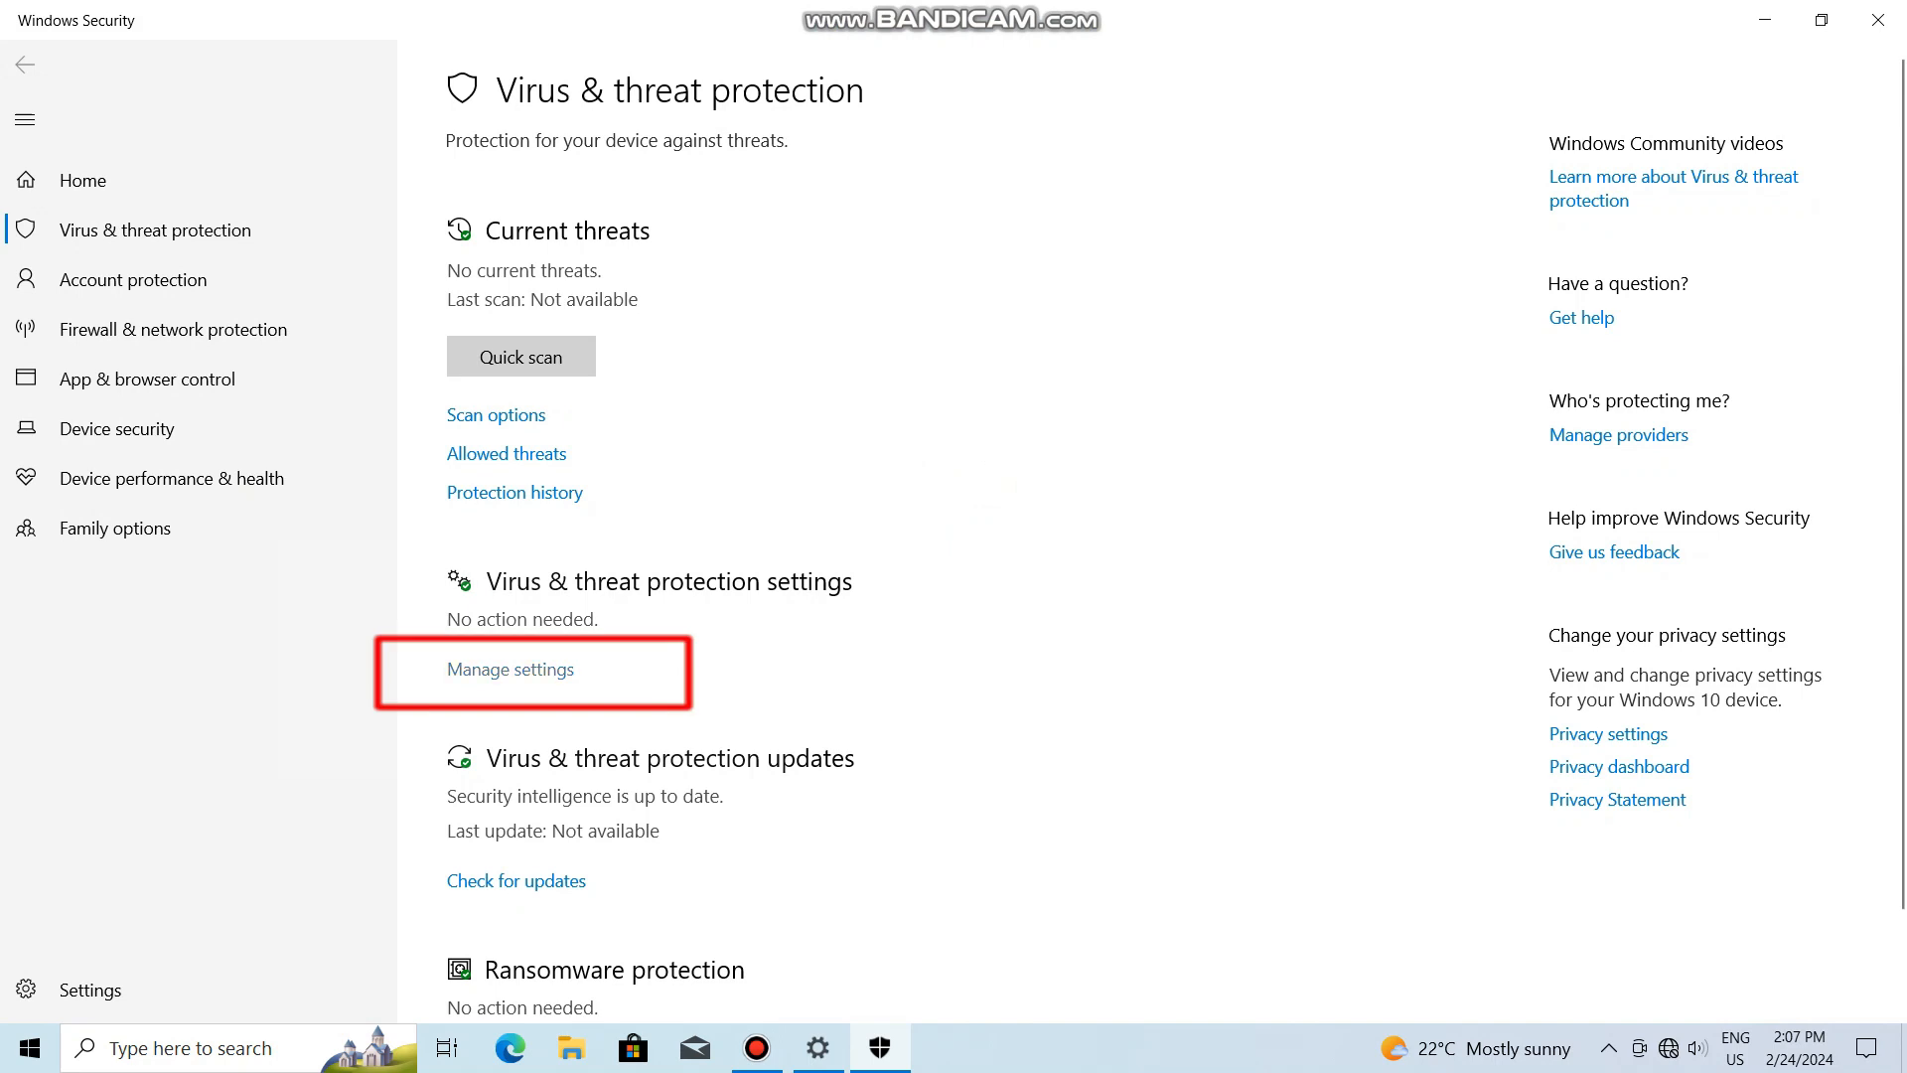
left_click(511, 669)
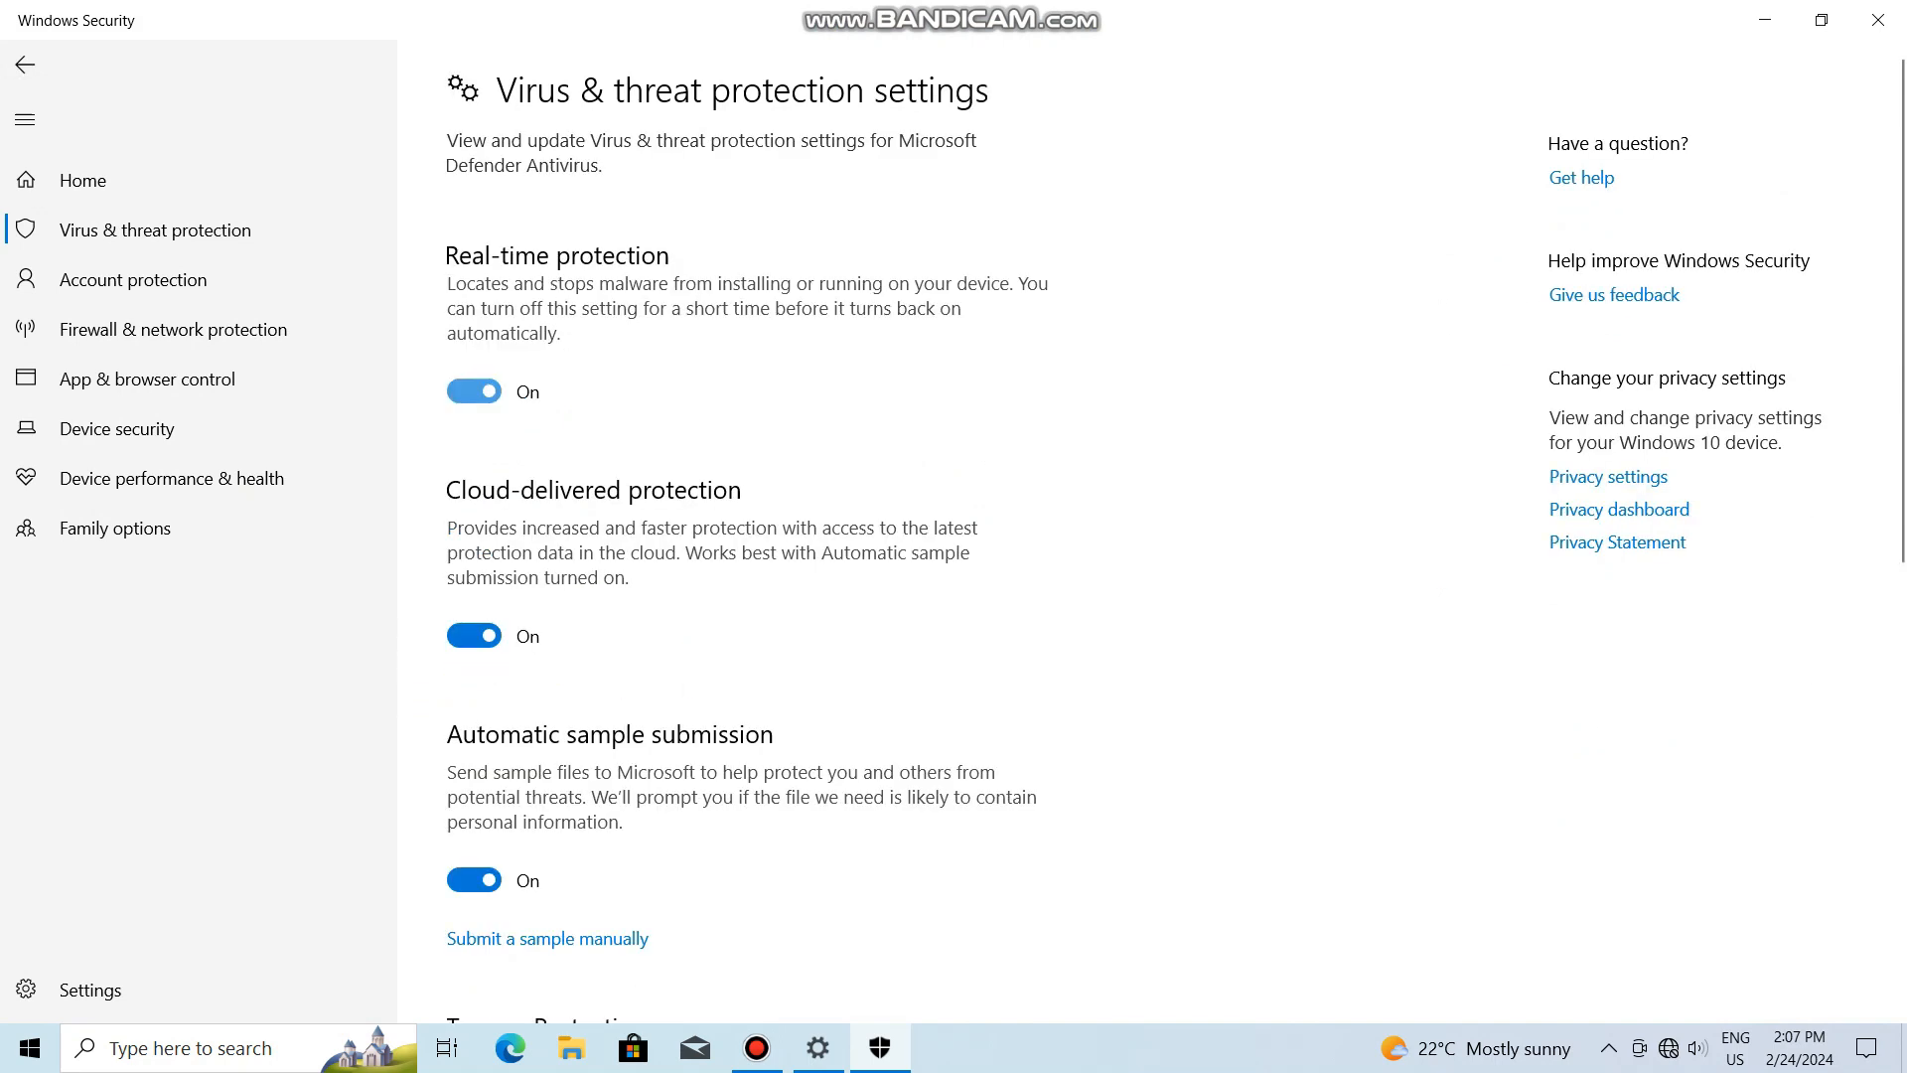
- Turn off real-time protection, cloud-delivered protection, automatic sample submission and Tamper Protection, and close Windows Security
left_click(474, 392)
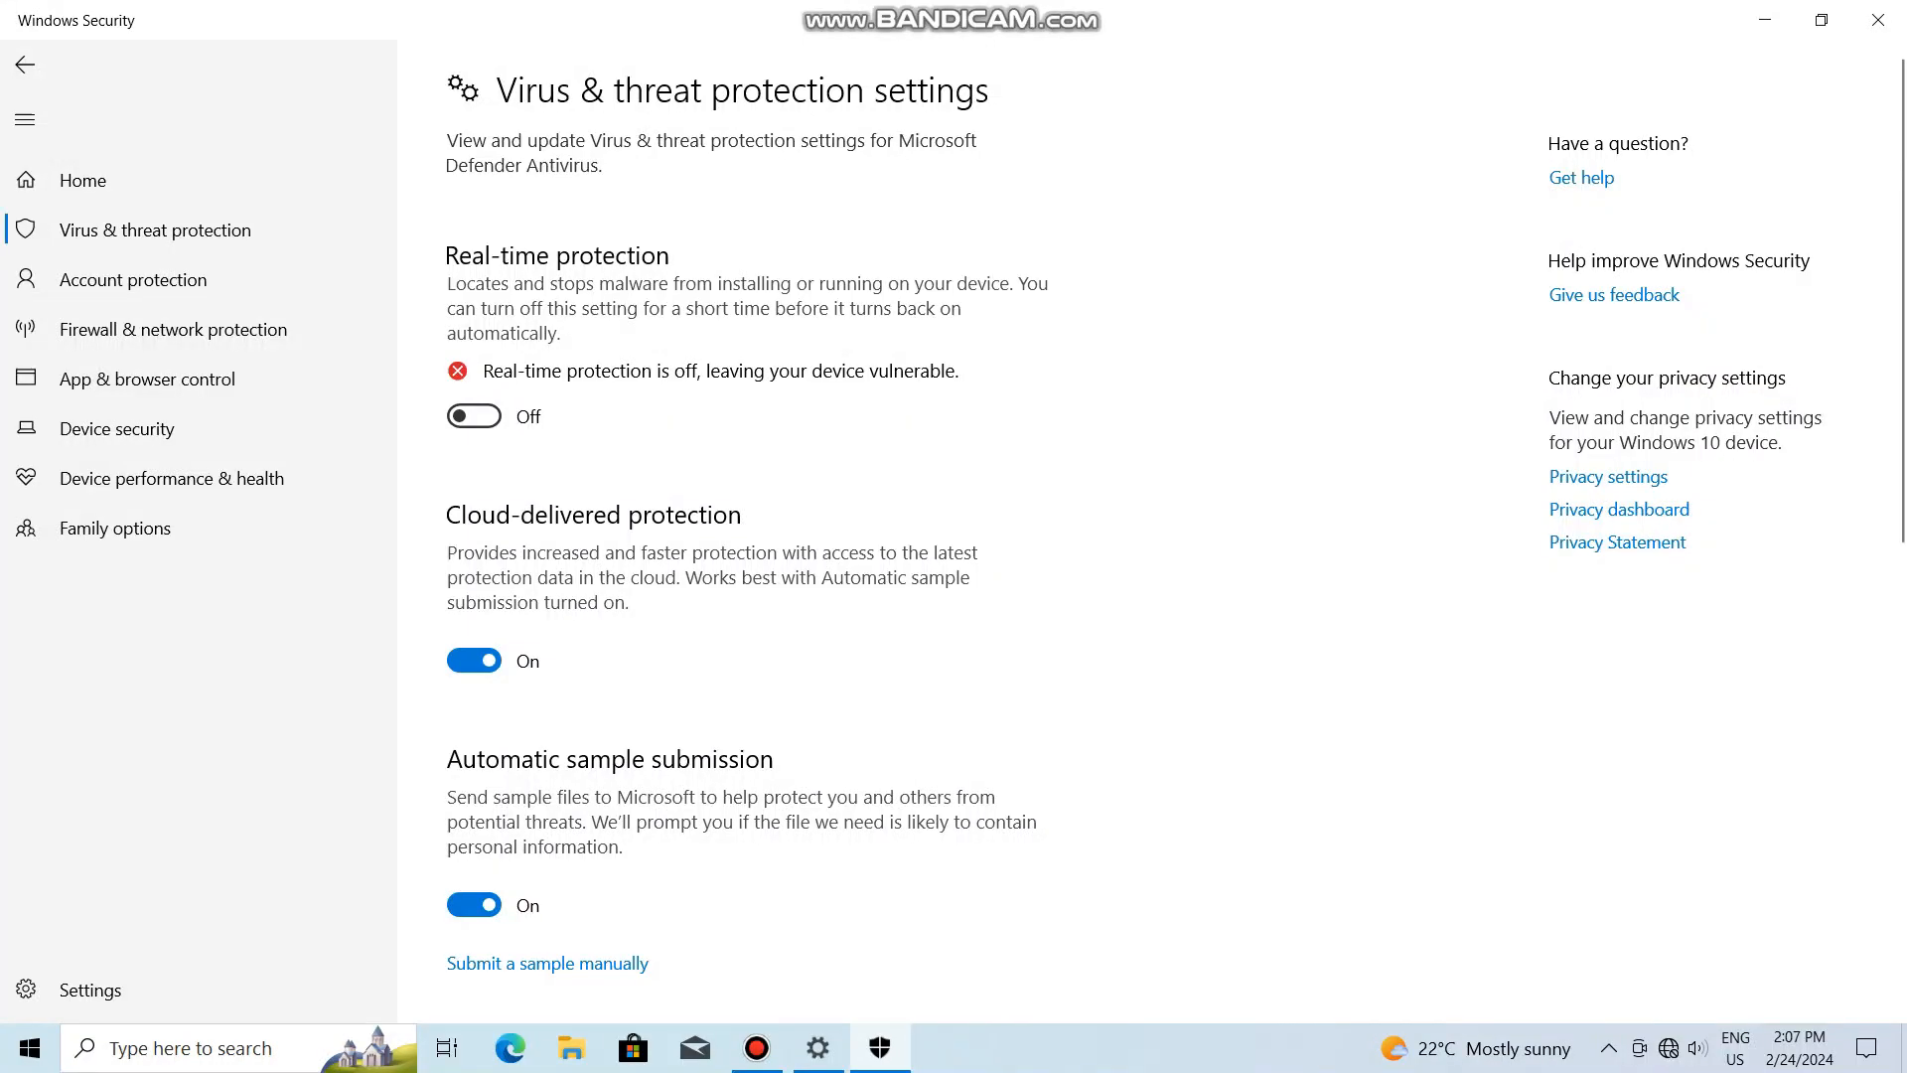
left_click(474, 660)
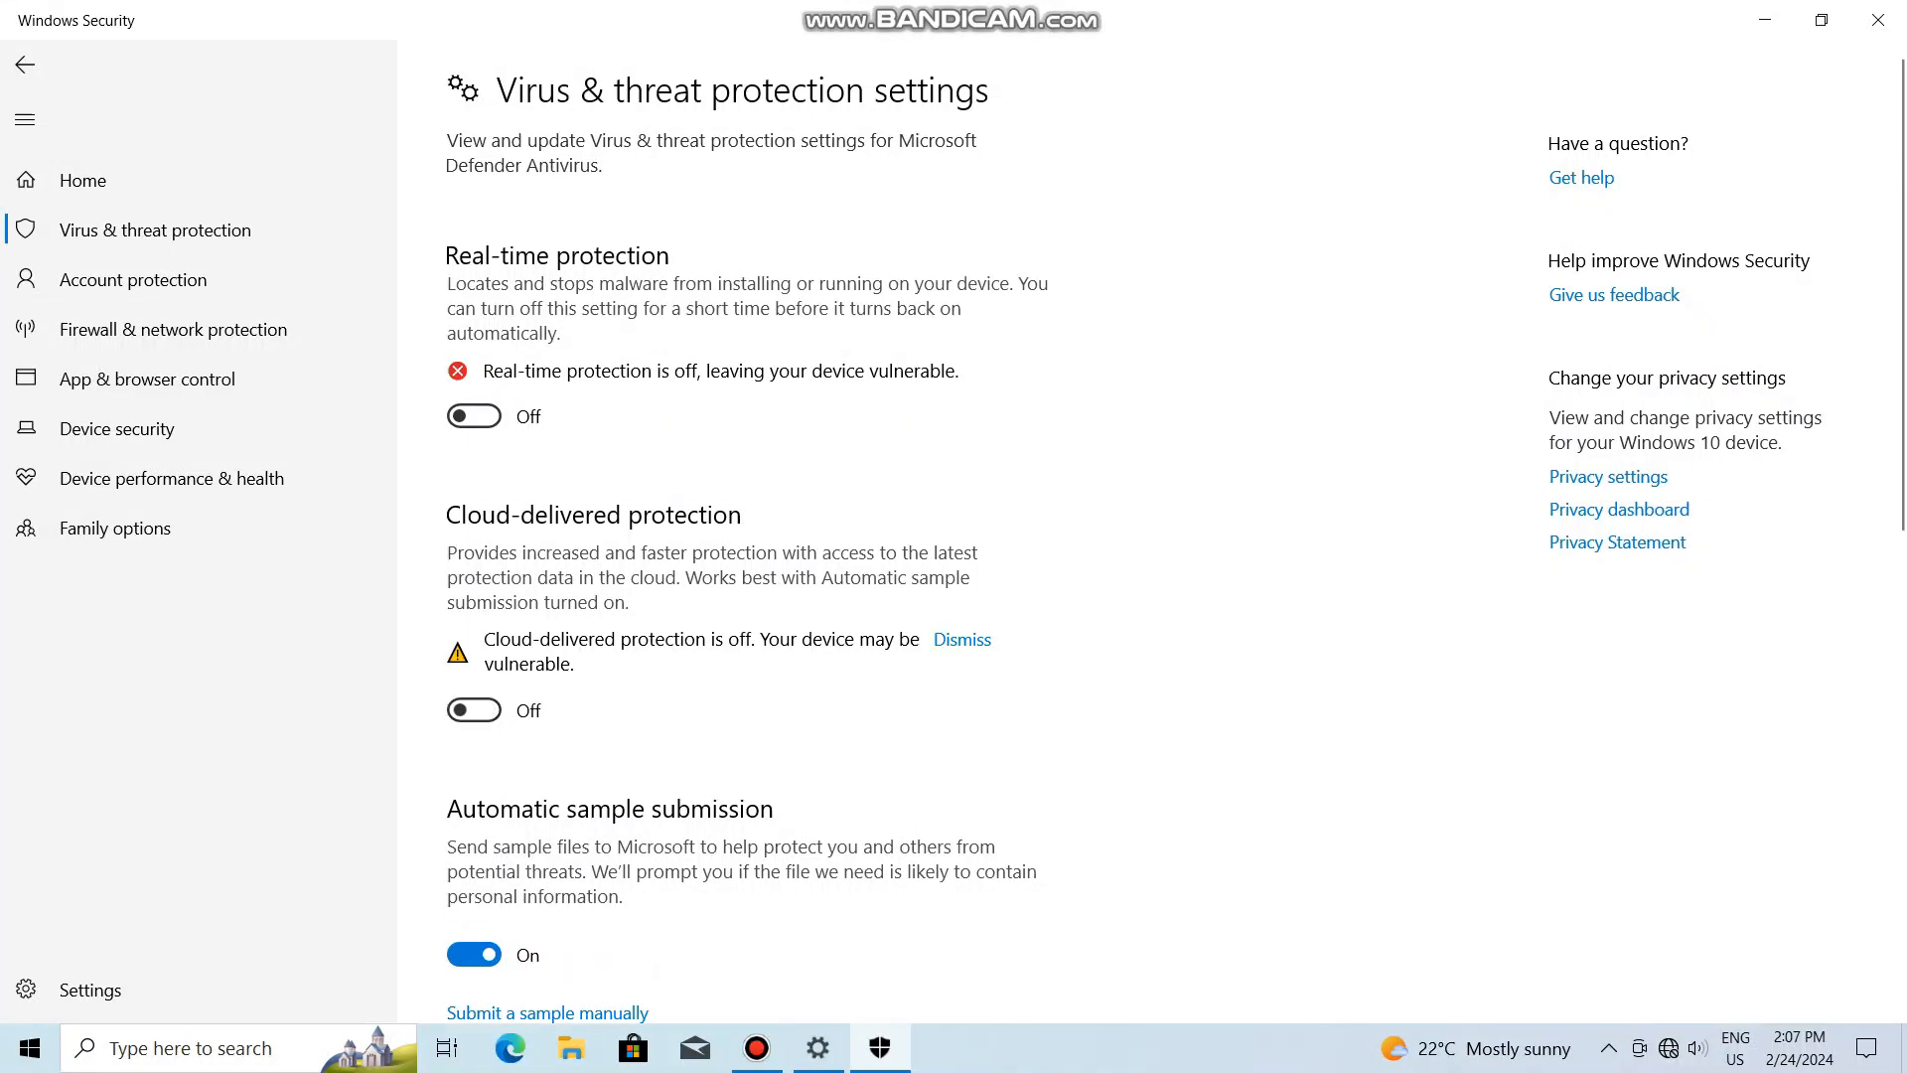
left_click(474, 954)
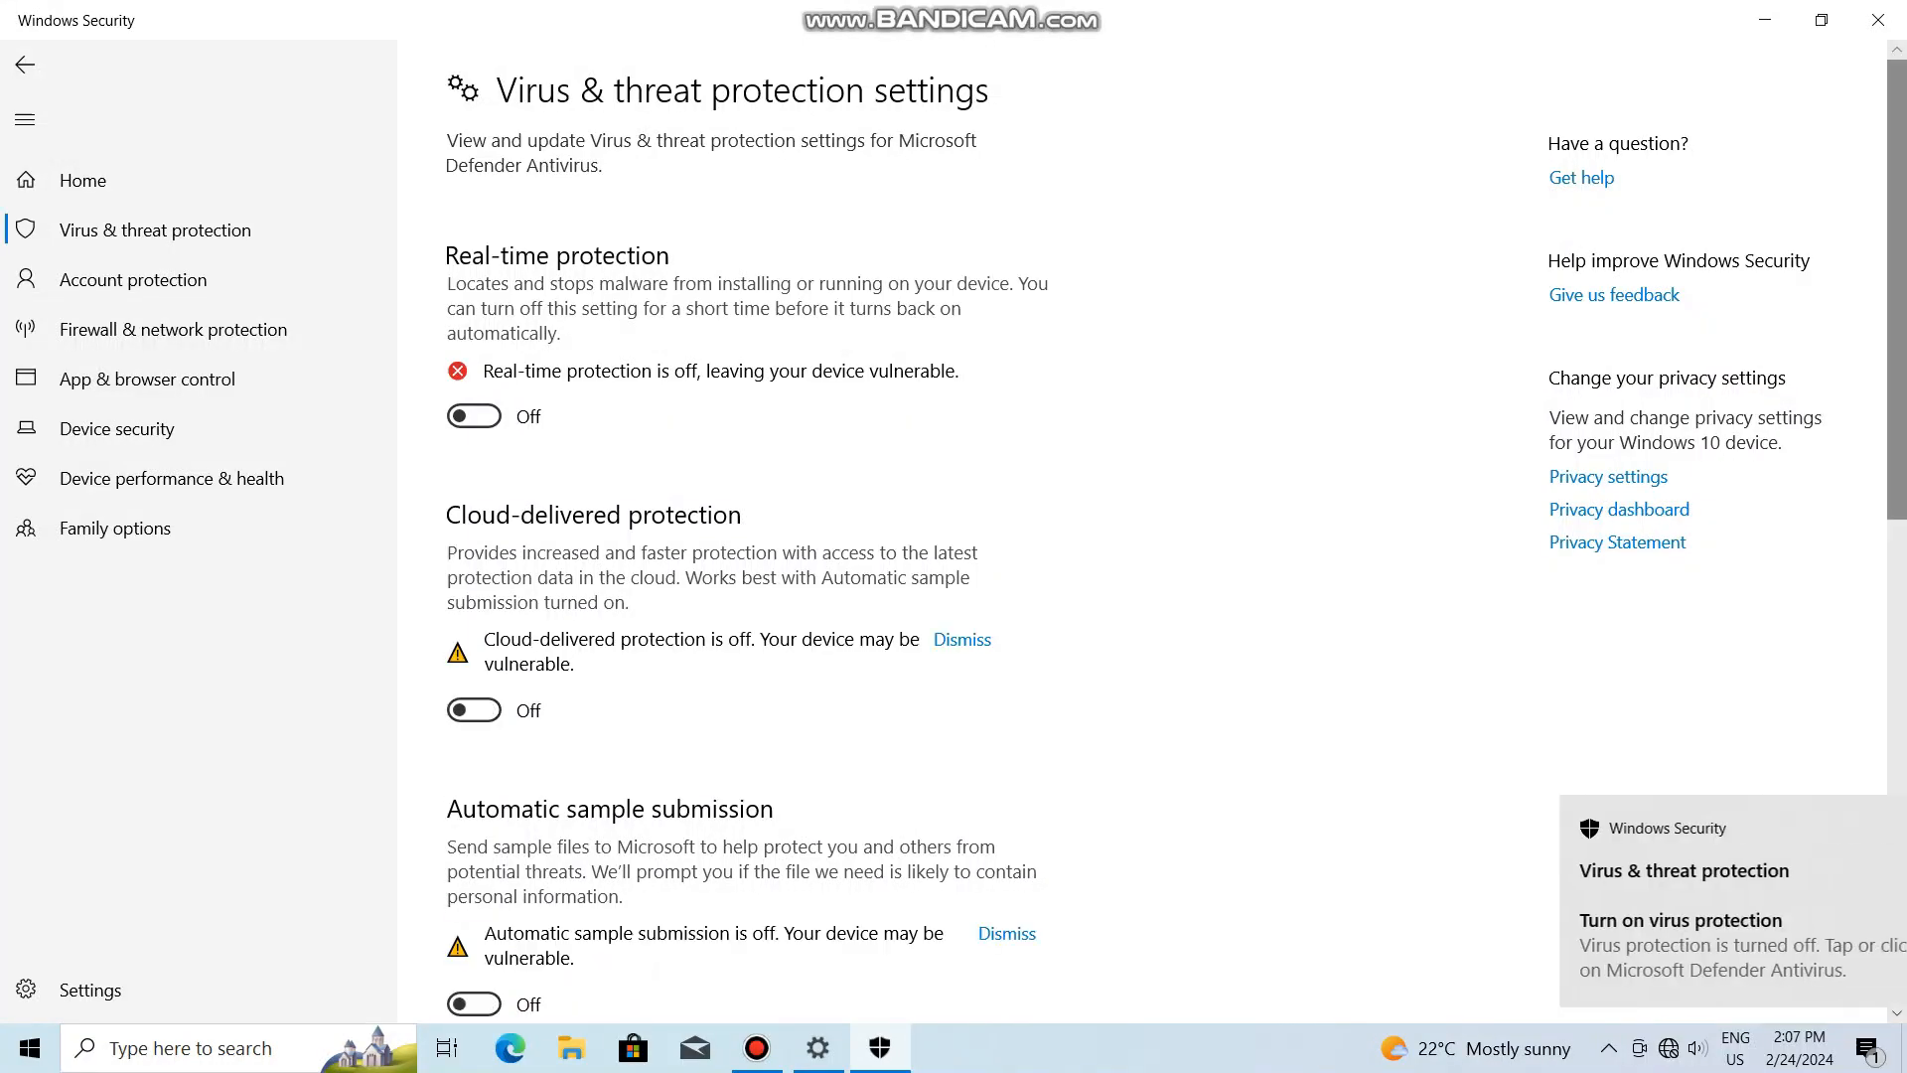
scroll(473, 955, "down", 1)
scroll(745, 537, "down", 6)
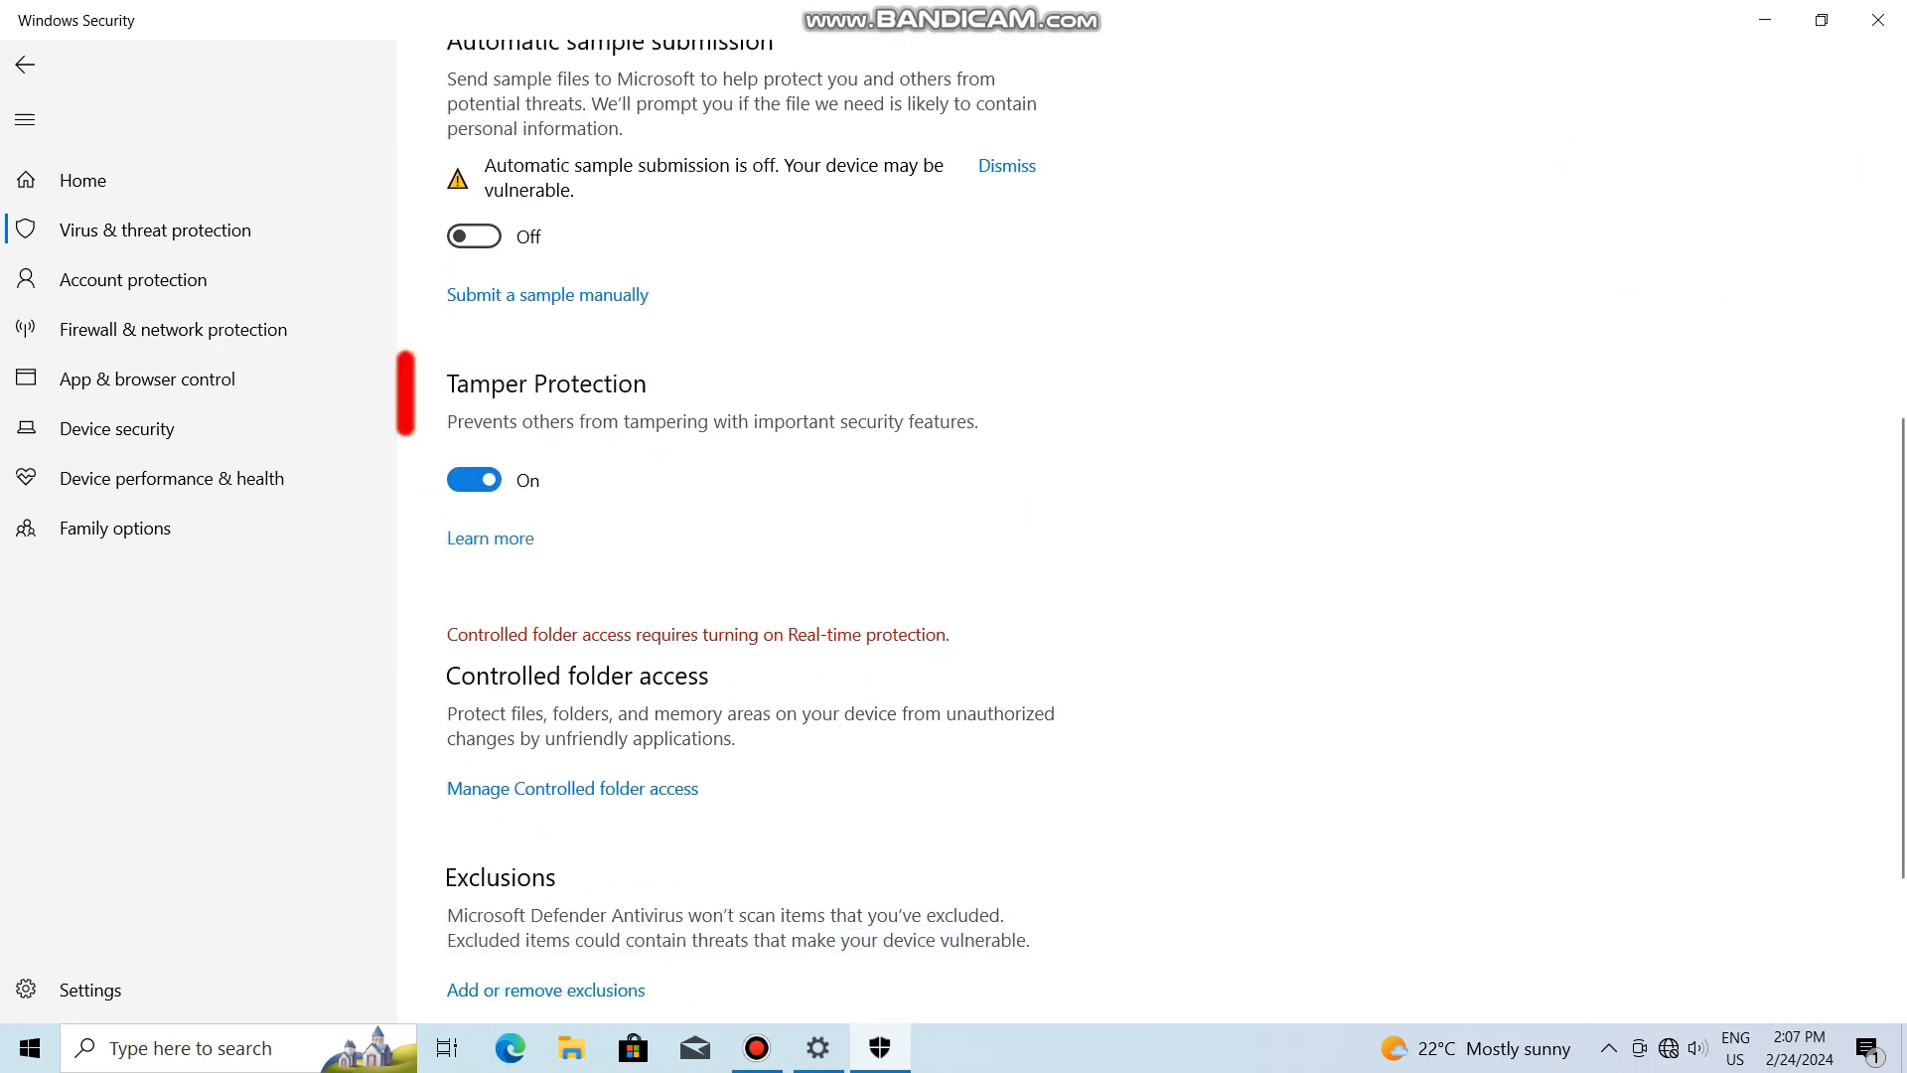
left_click(474, 480)
scroll(1152, 537, "up", 3)
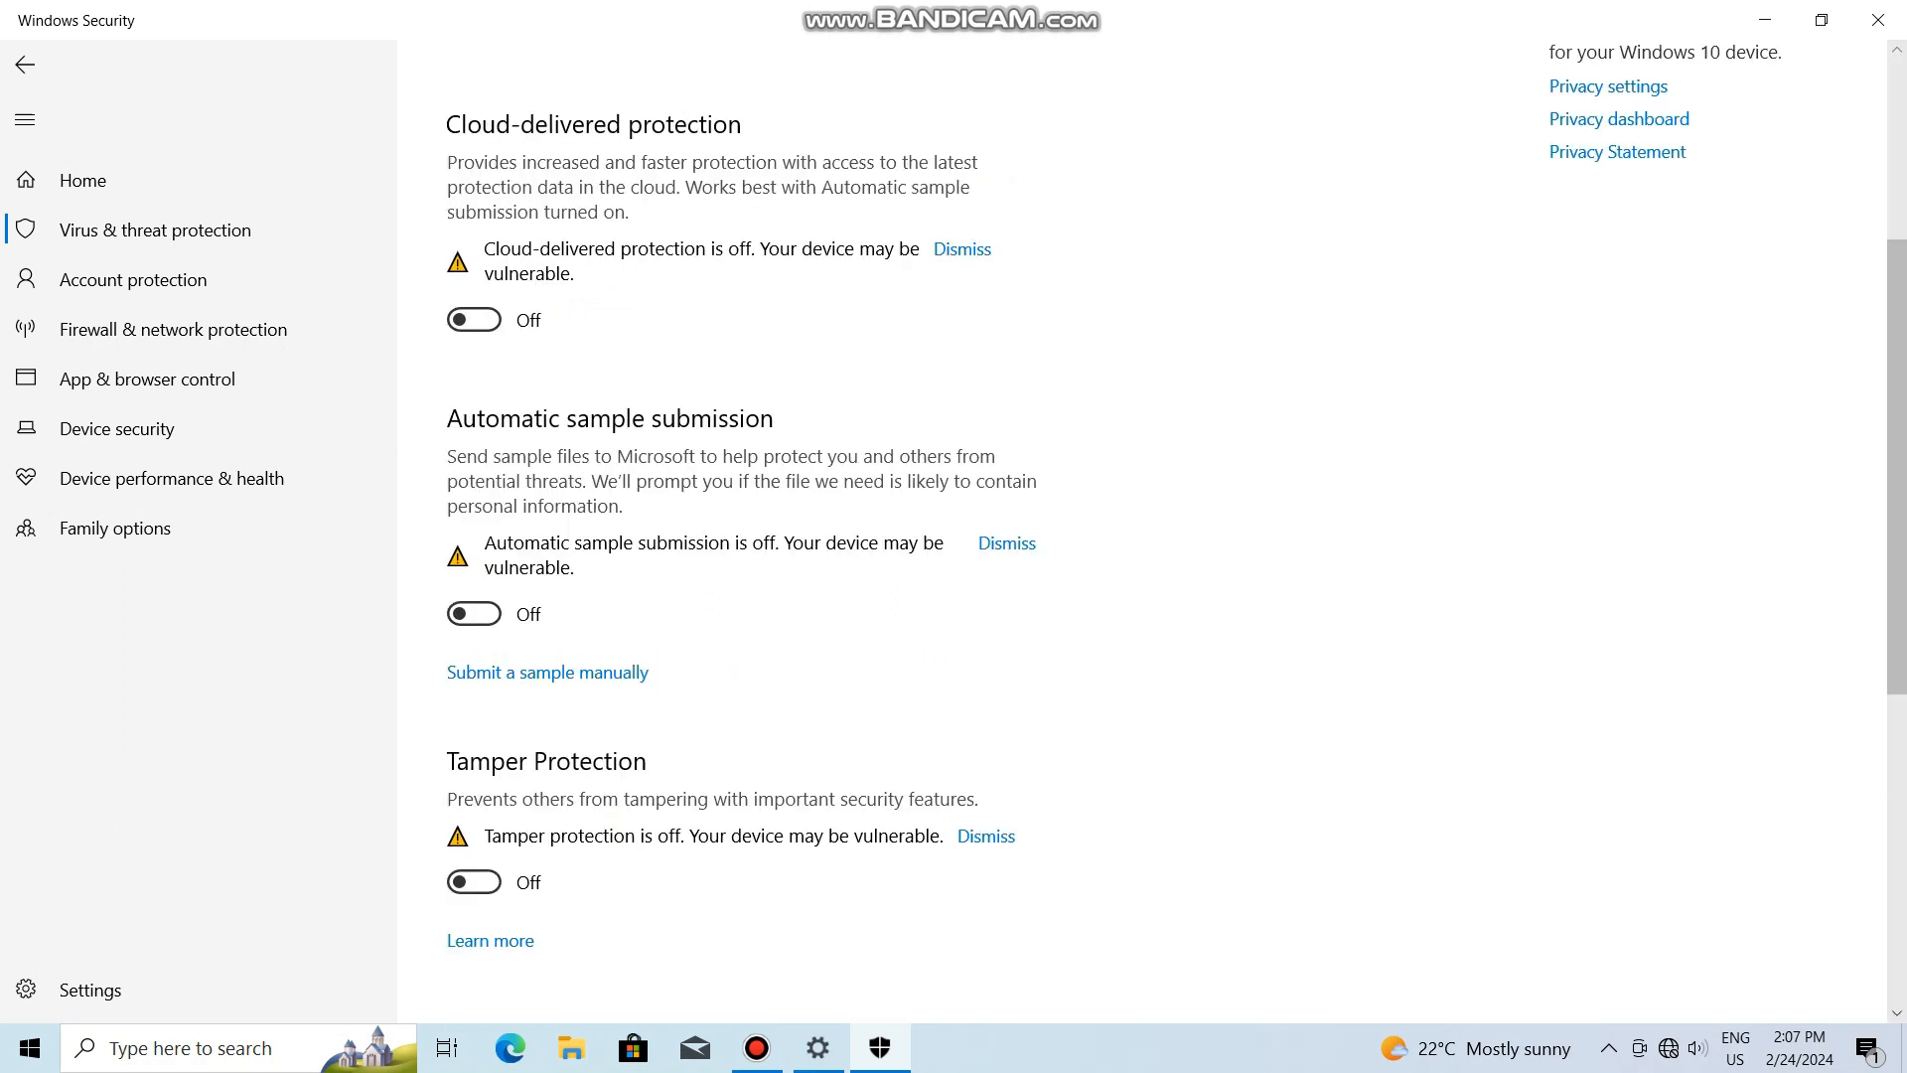
left_click(1877, 19)
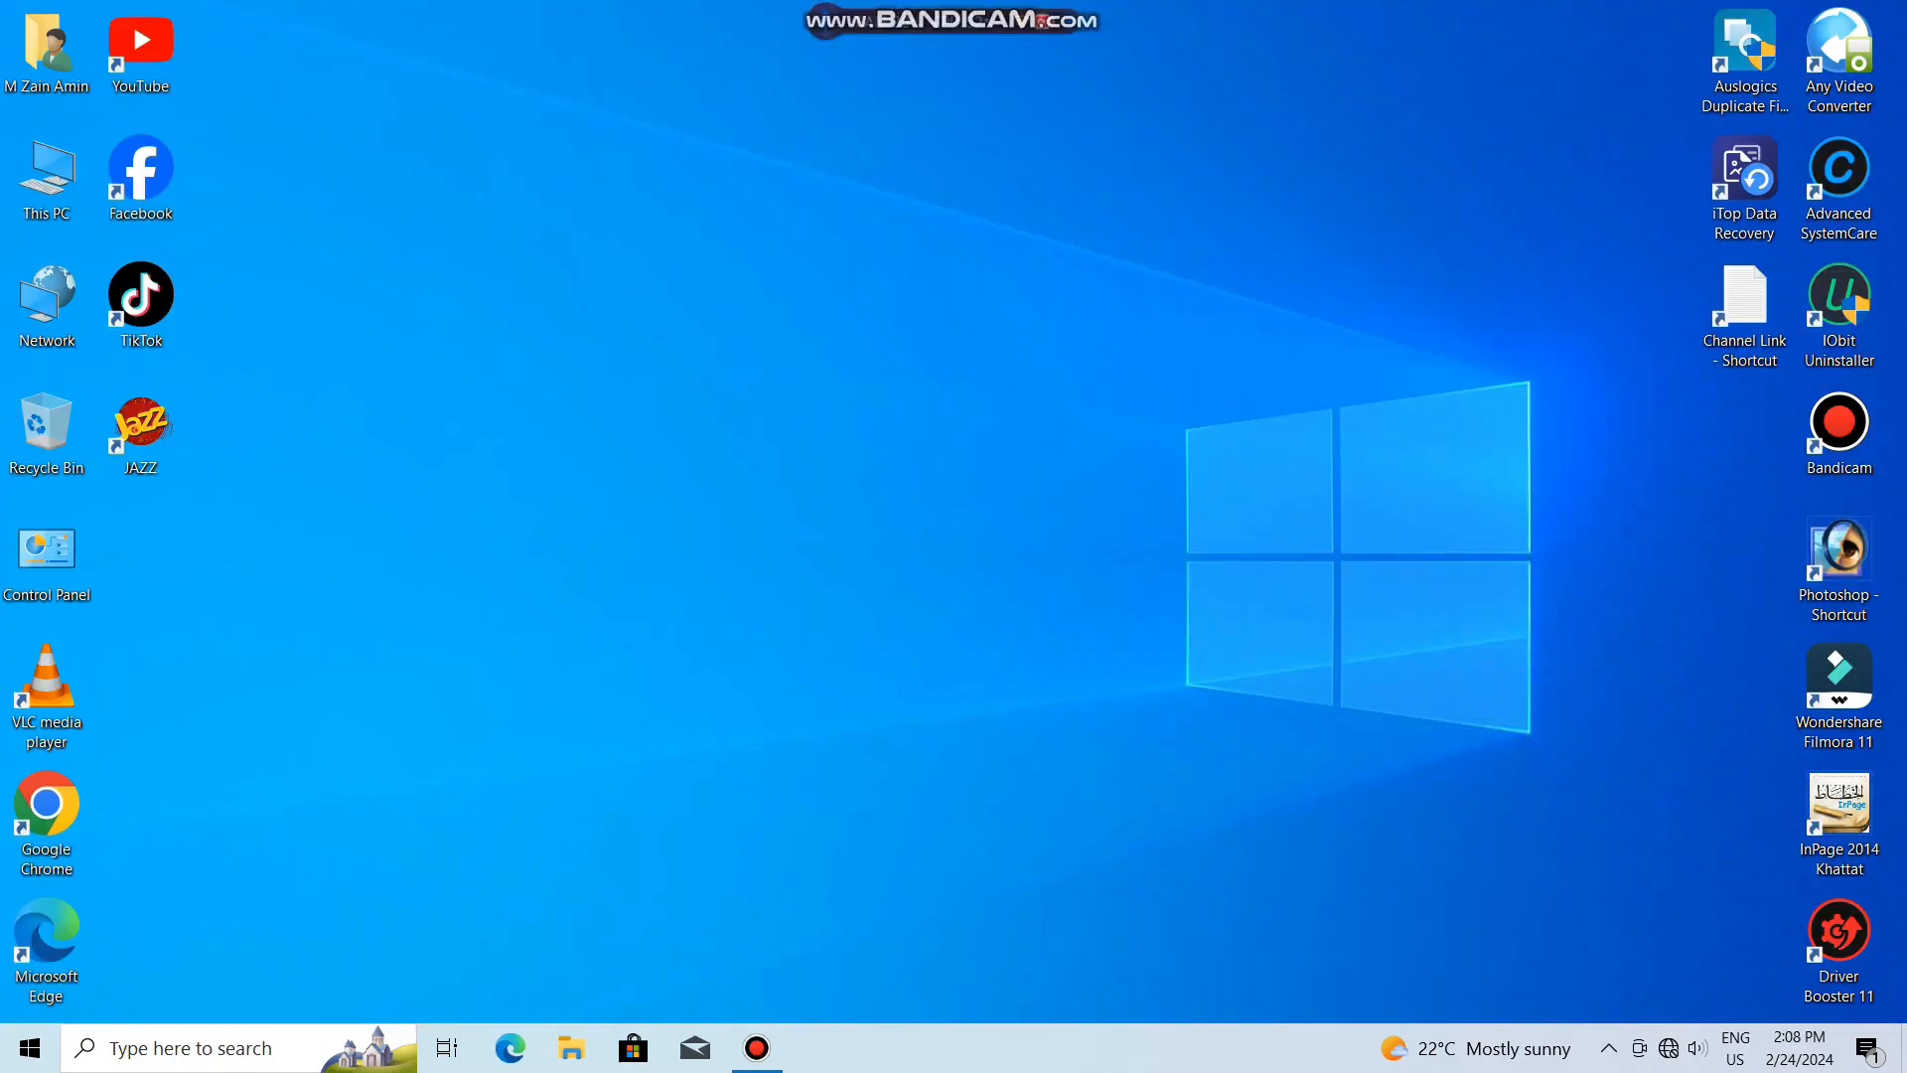
right_click(516, 400)
left_click(581, 477)
- Search Windows for "gr" and open the Local Group Policy Editor
left_click(199, 1048)
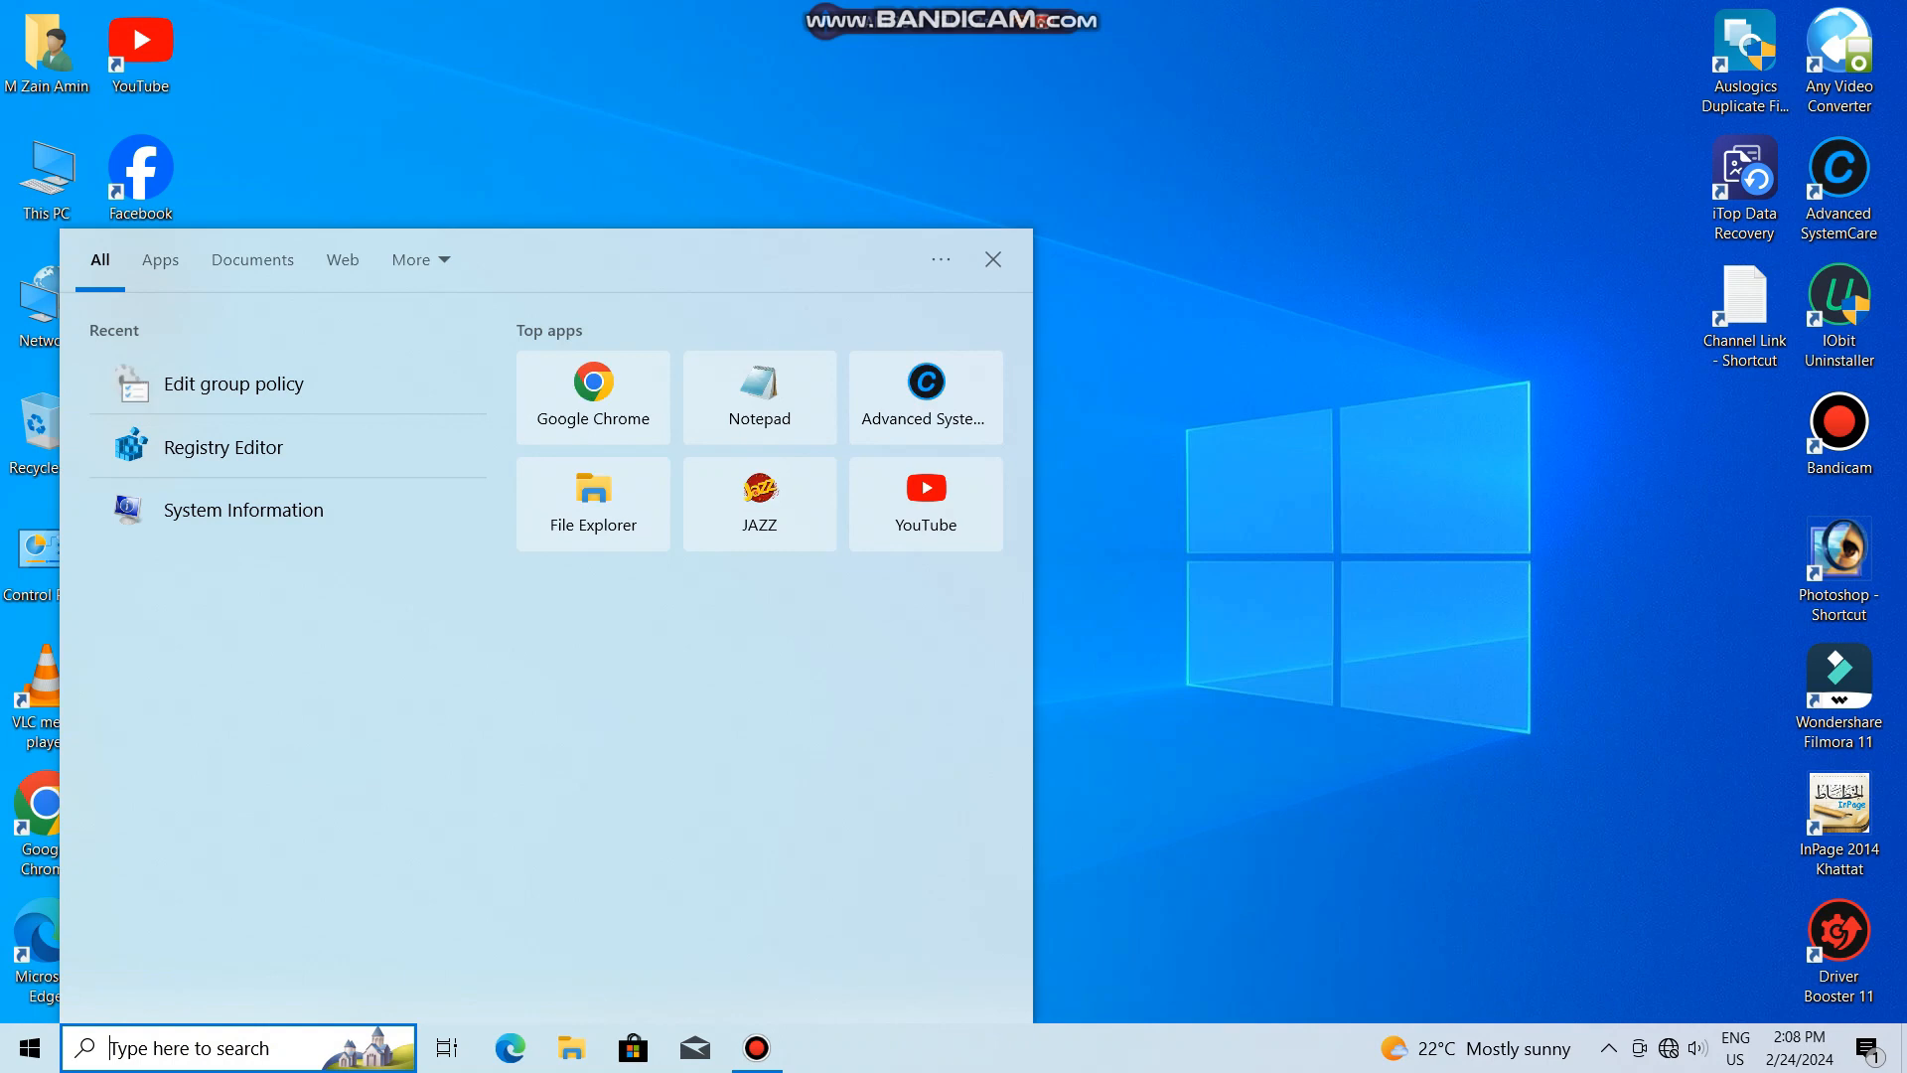
type("gr")
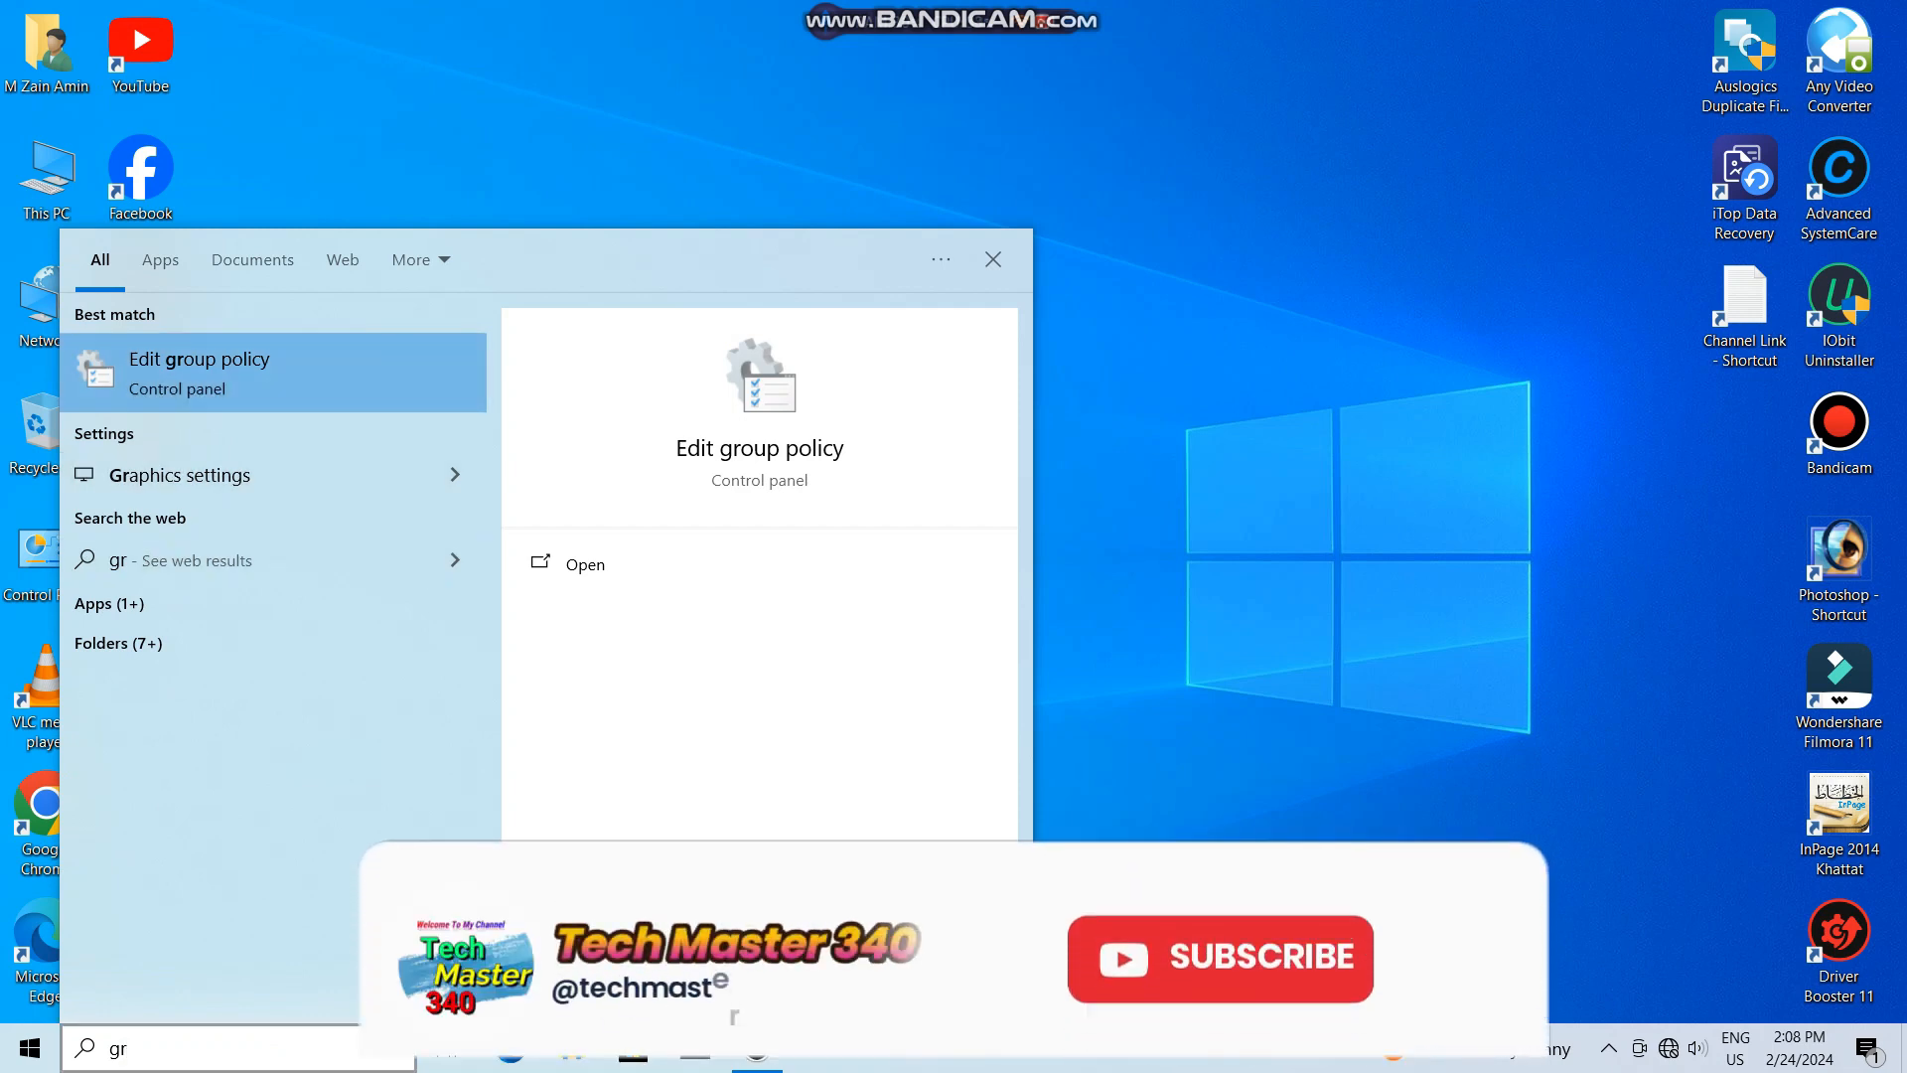
key("Return")
left_click(1046, 211)
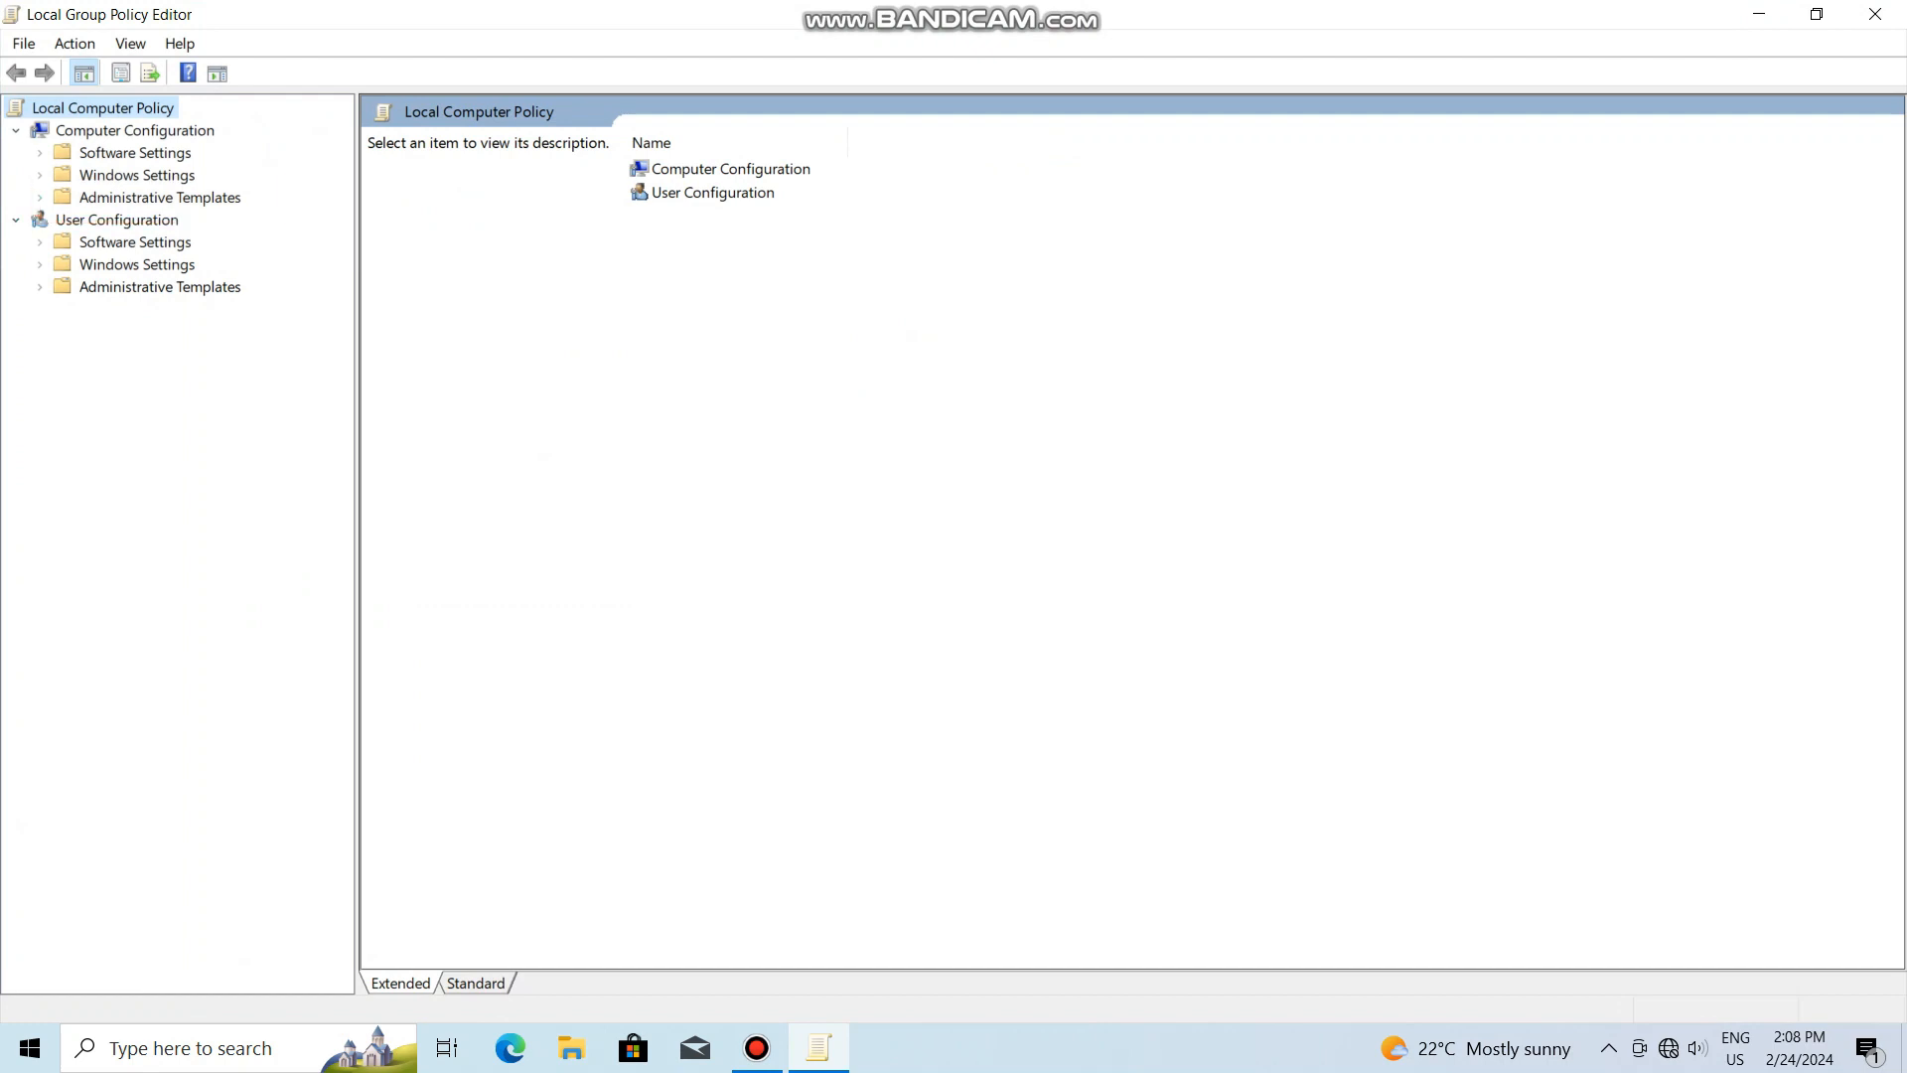
- Show the Microsoft Defender Antivirus policies under Computer Configuration > Administrative Templates > Windows Components
left_click(40, 198)
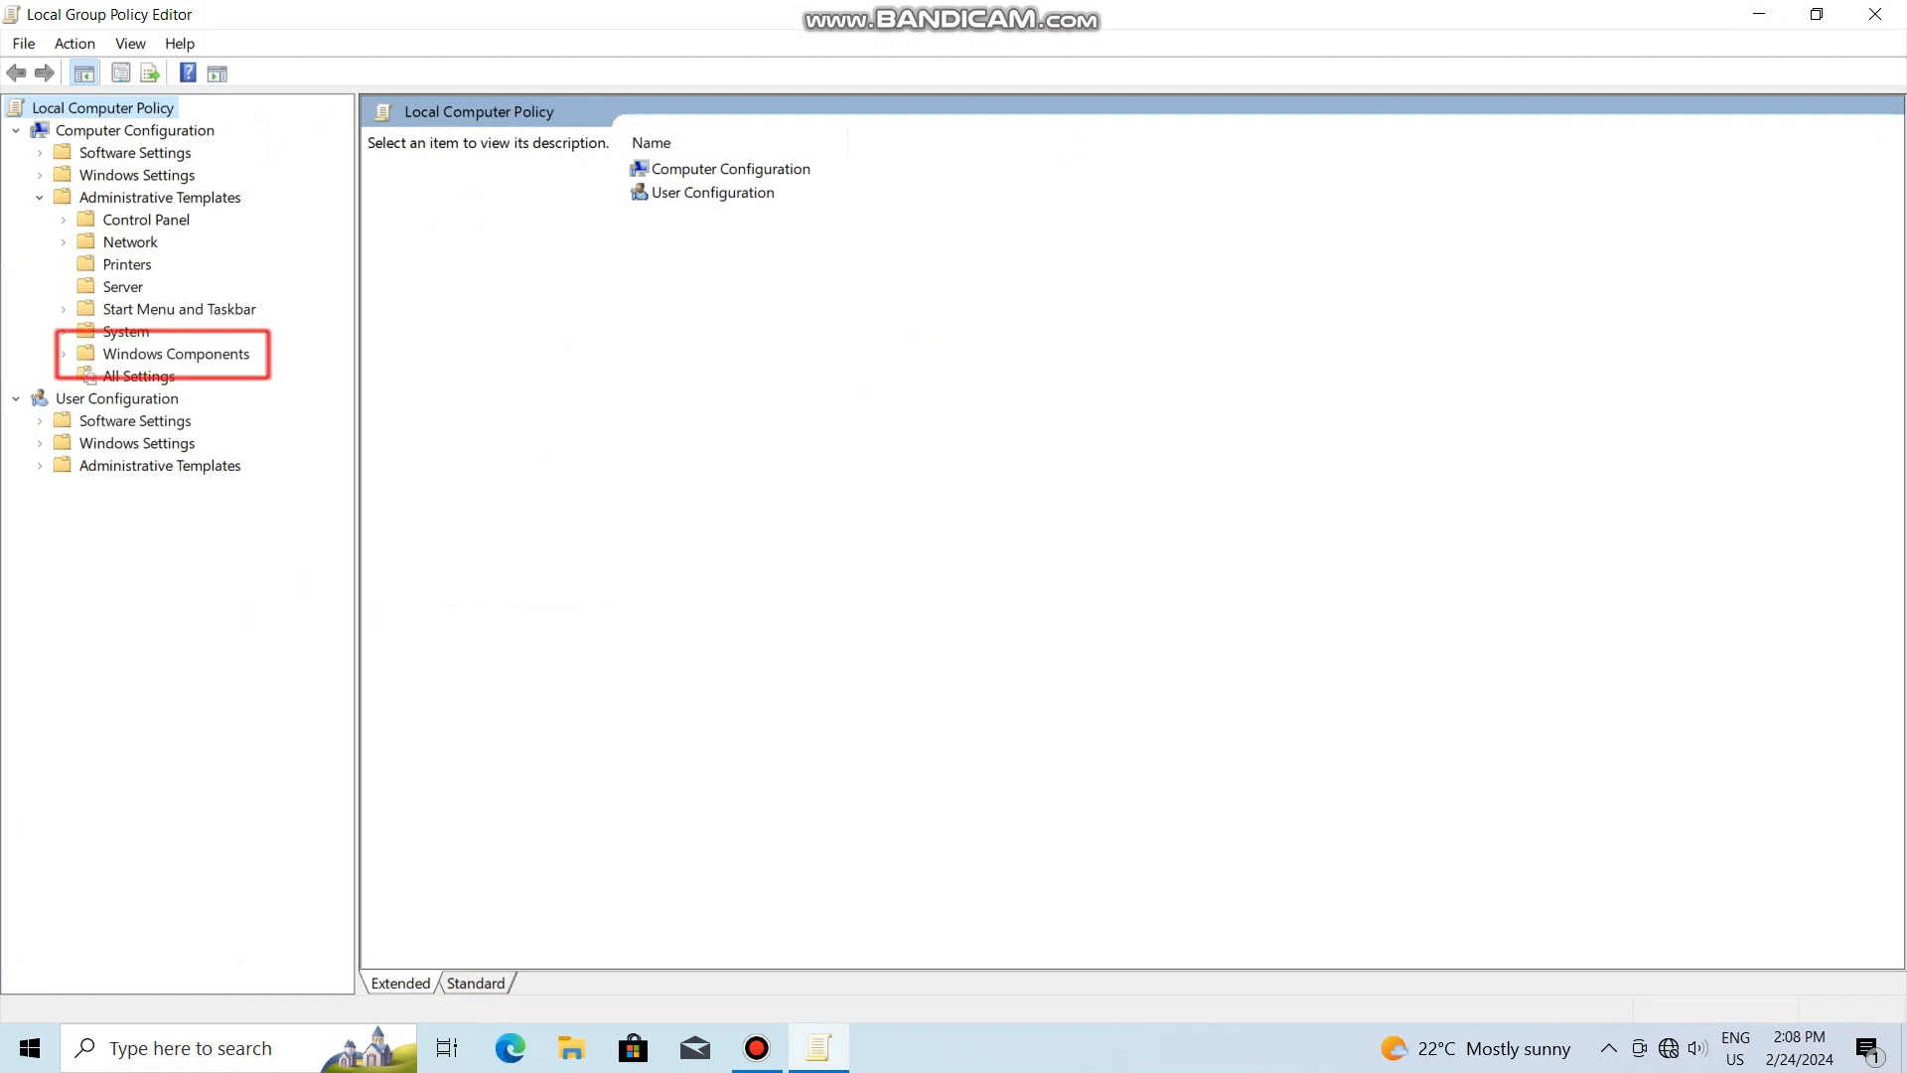
left_click(176, 354)
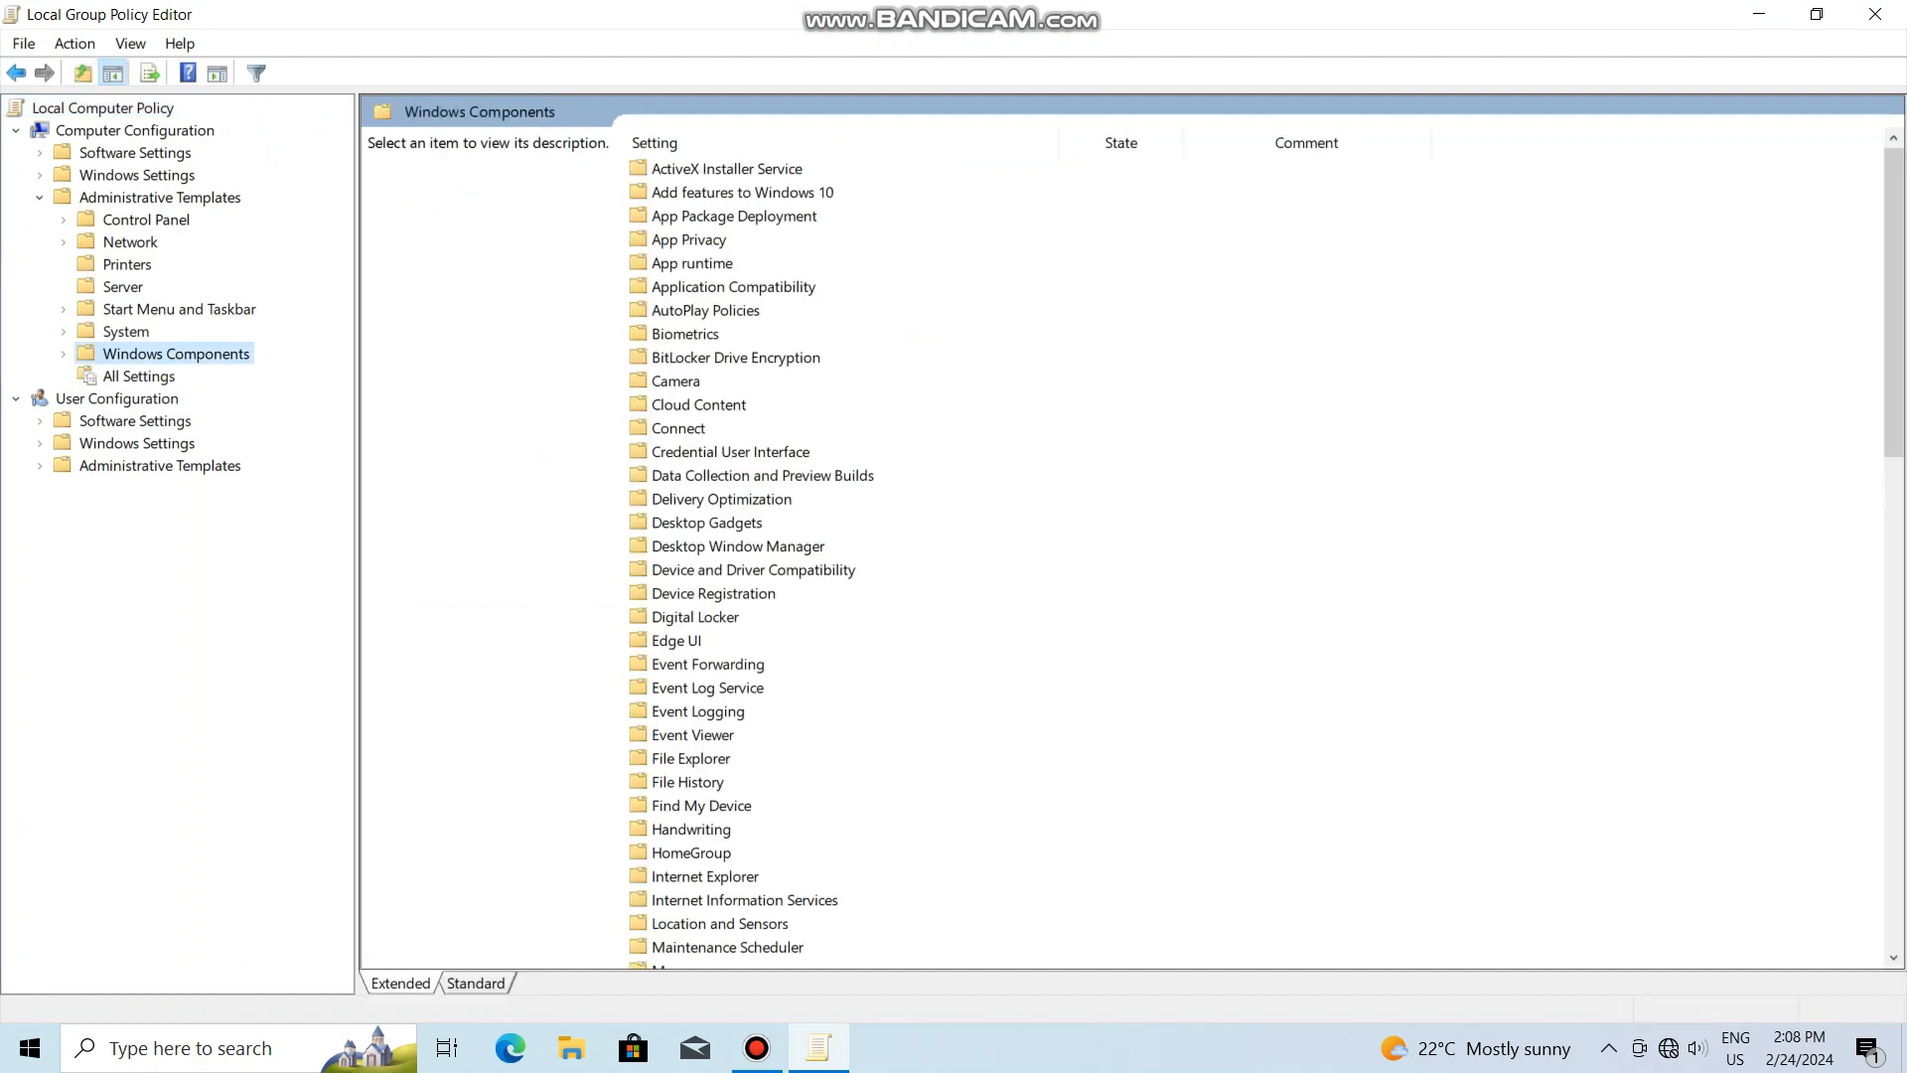
left_click(63, 354)
mouse_move(372, 360)
left_mouse_down()
mouse_move(373, 664)
mouse_move(373, 383)
left_mouse_up()
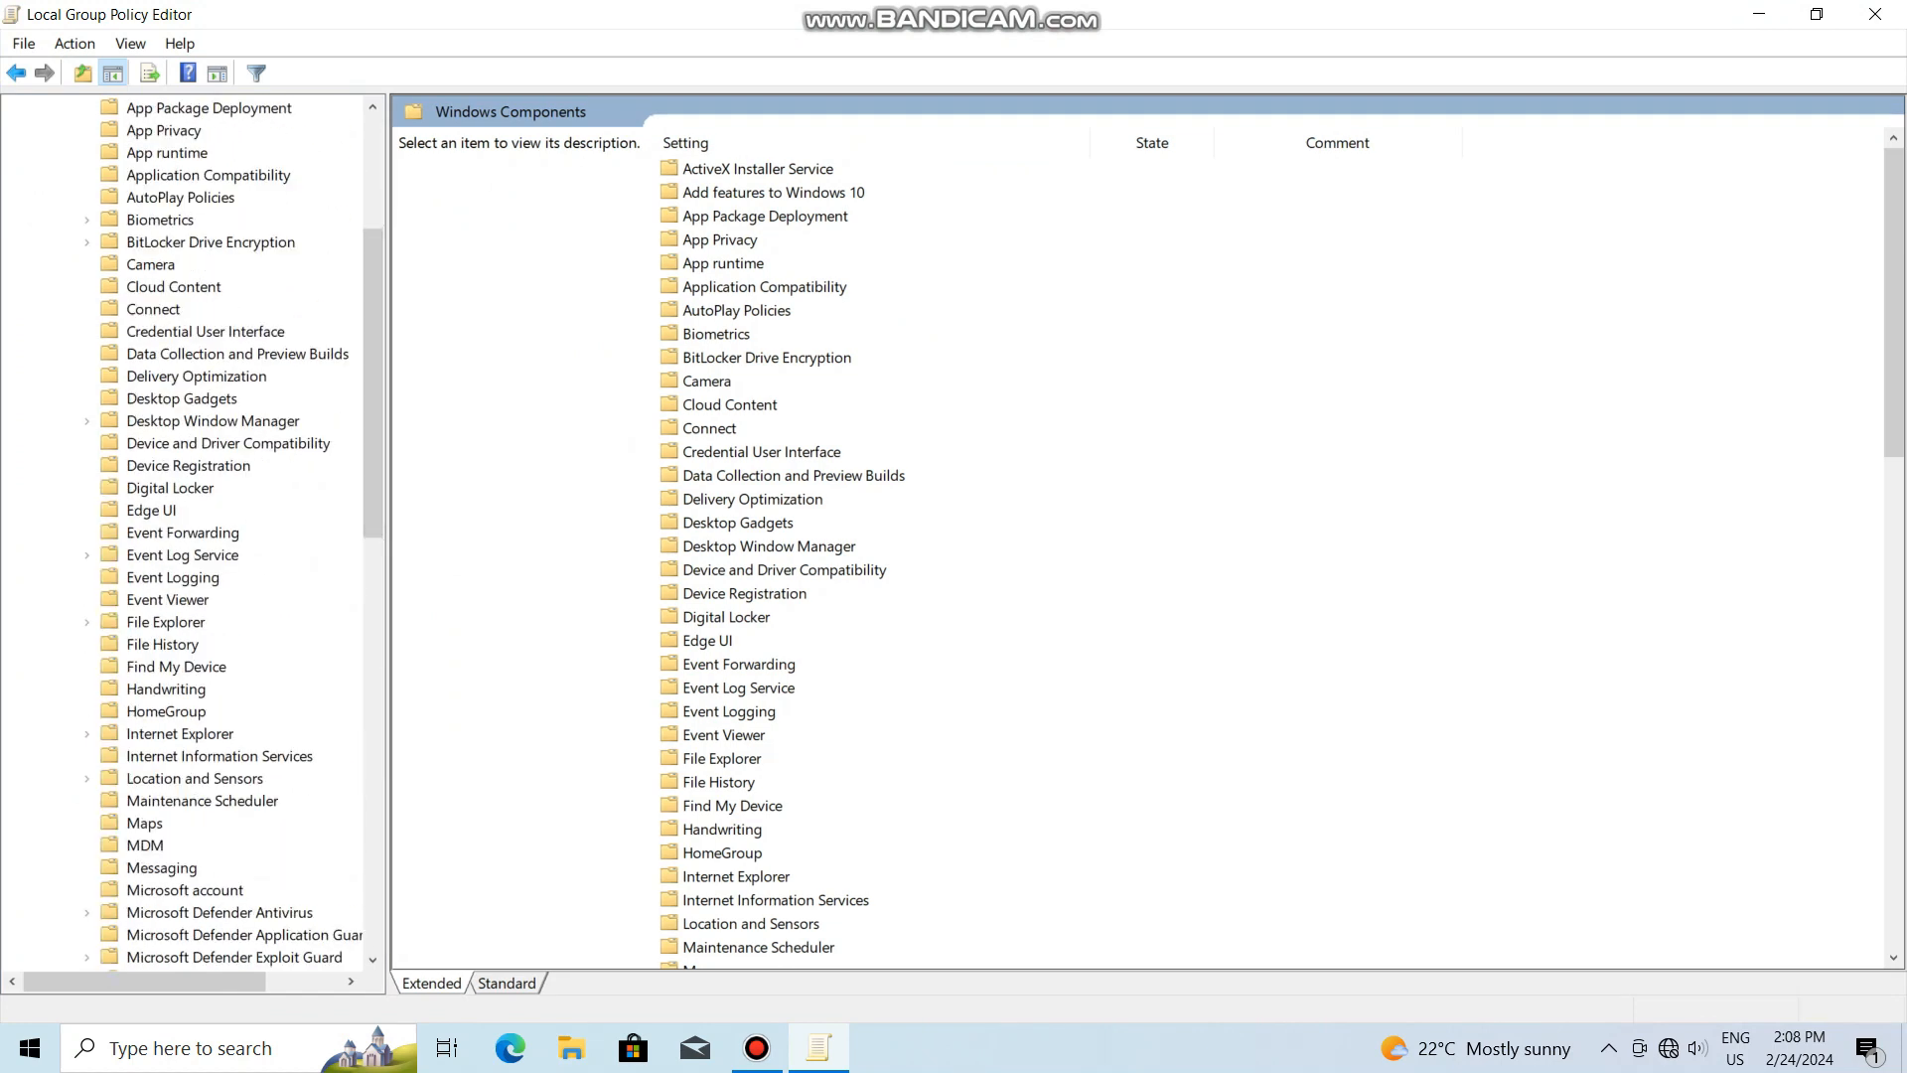
left_click_drag(373, 383, 372, 512)
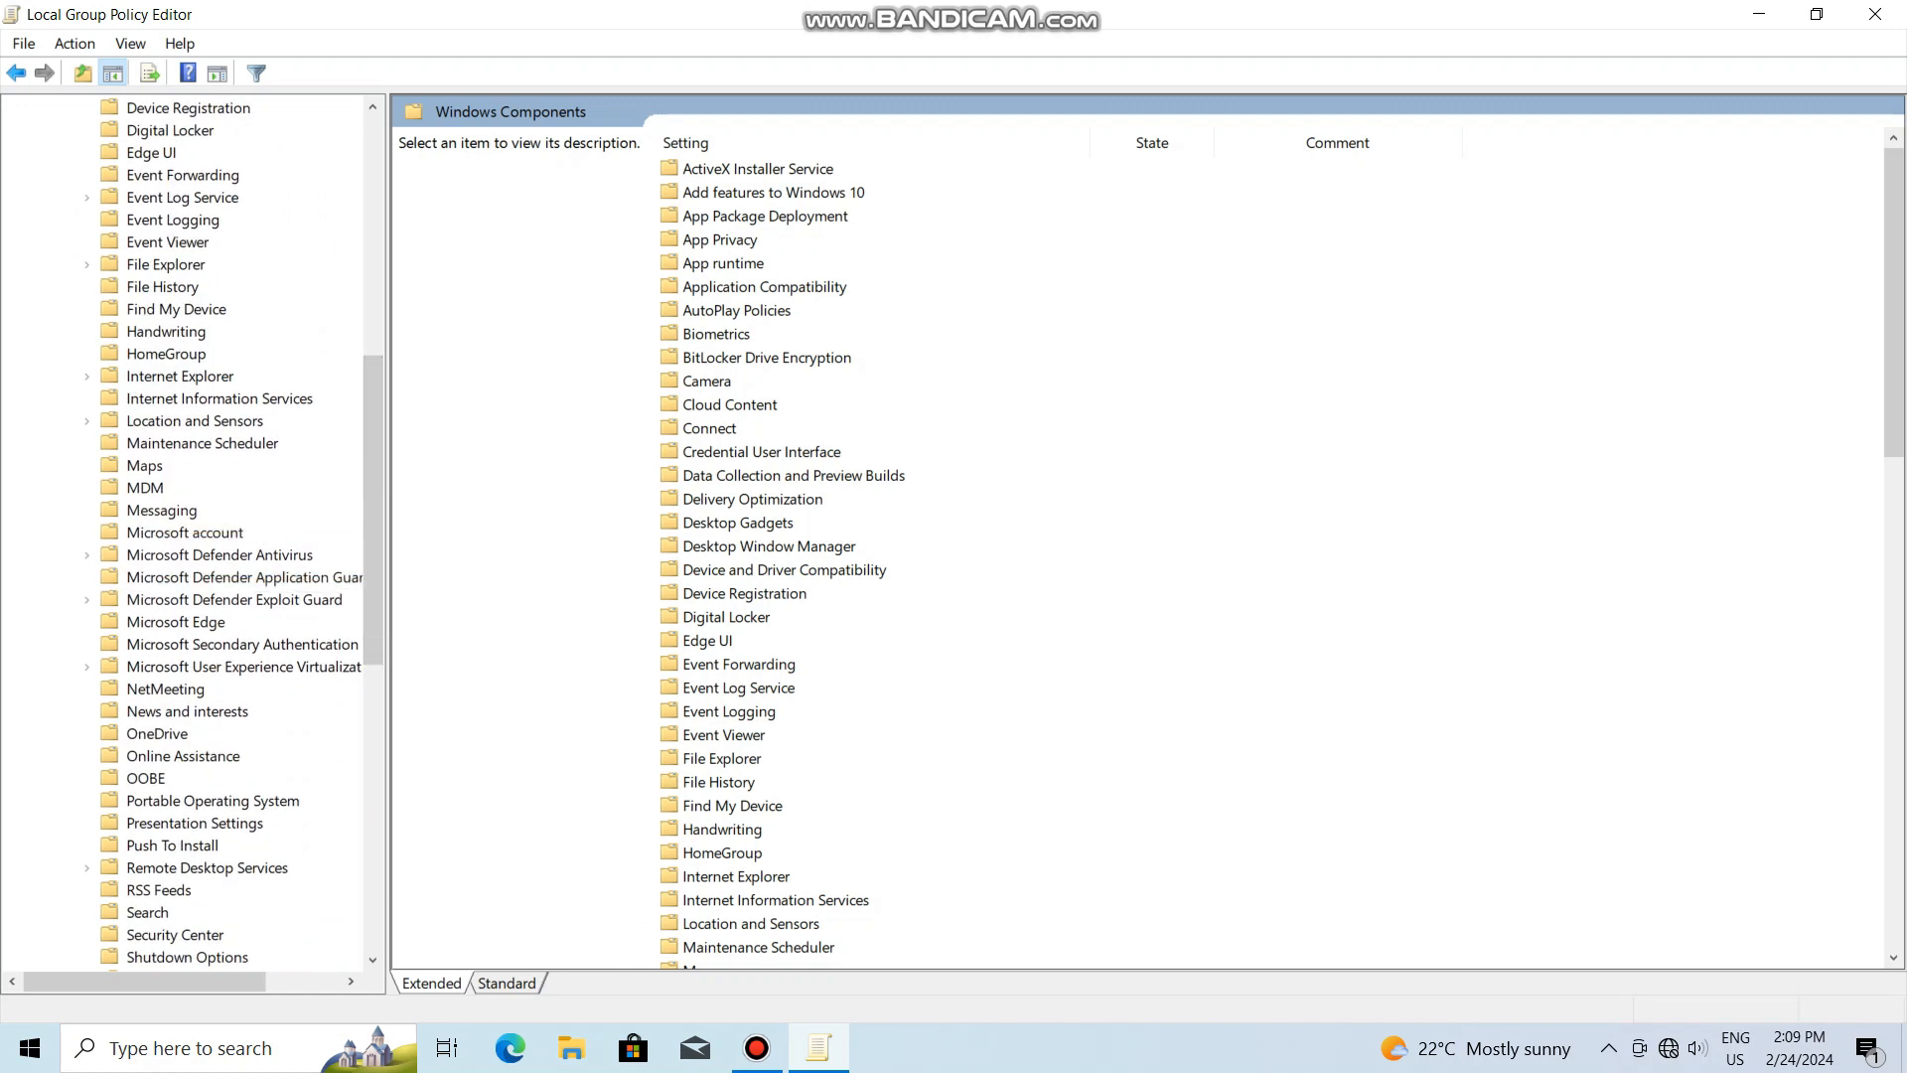
left_click(219, 555)
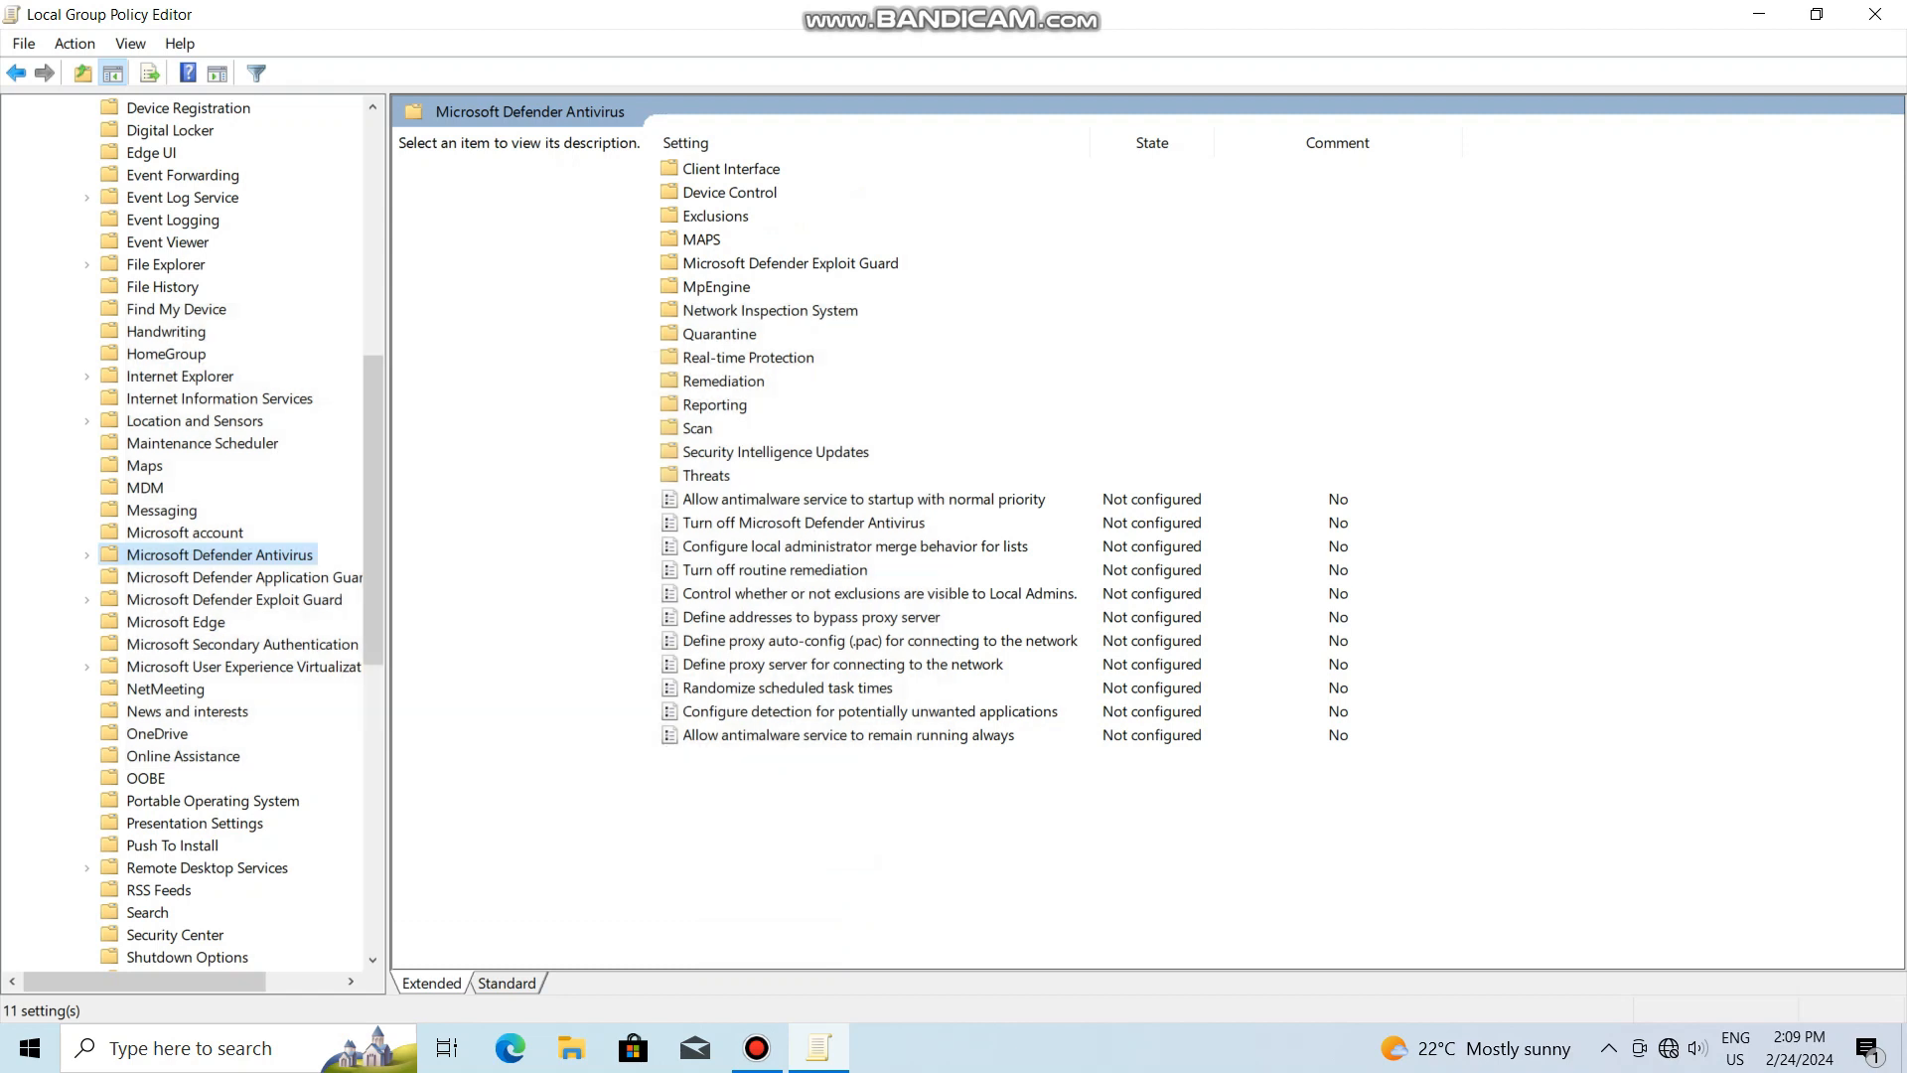
- Set the "Turn off Microsoft Defender Antivirus" policy to Enabled and close the Local Group Policy Editor
left_click(804, 522)
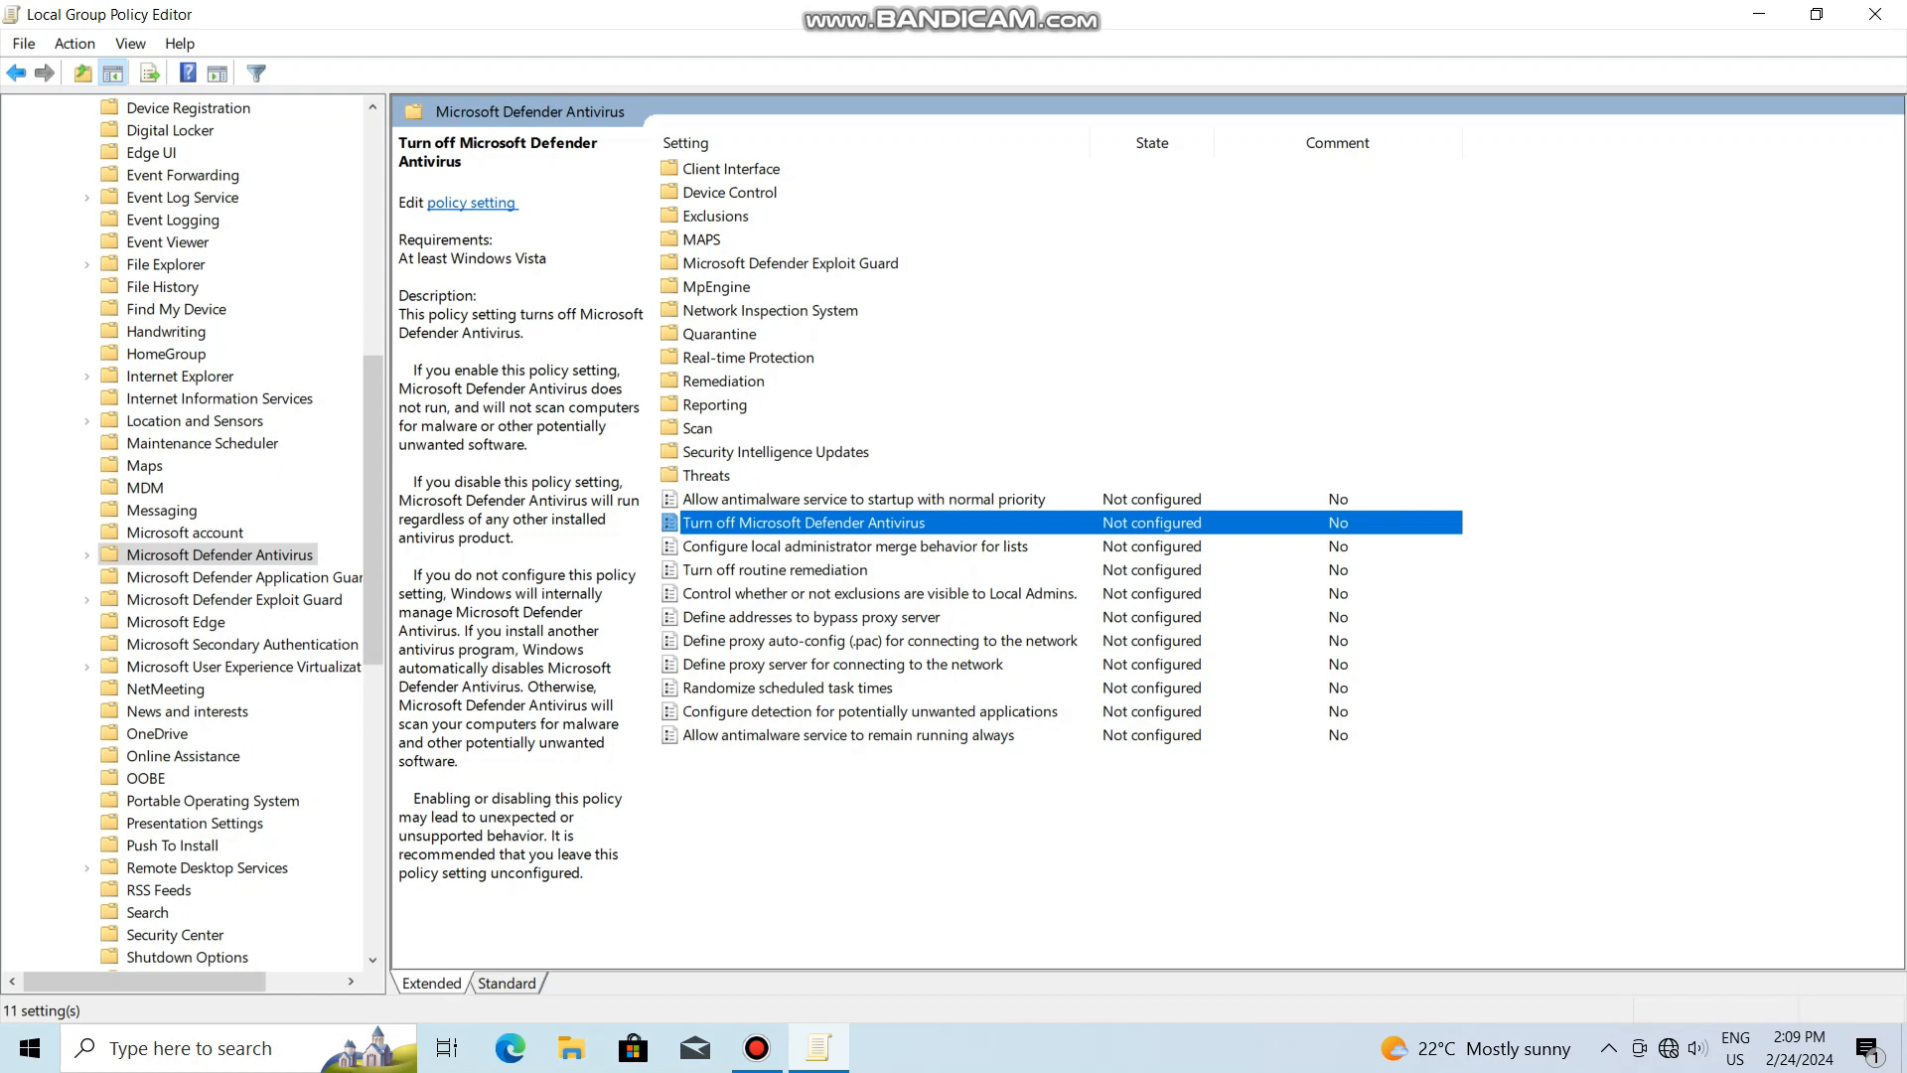
double_click(803, 522)
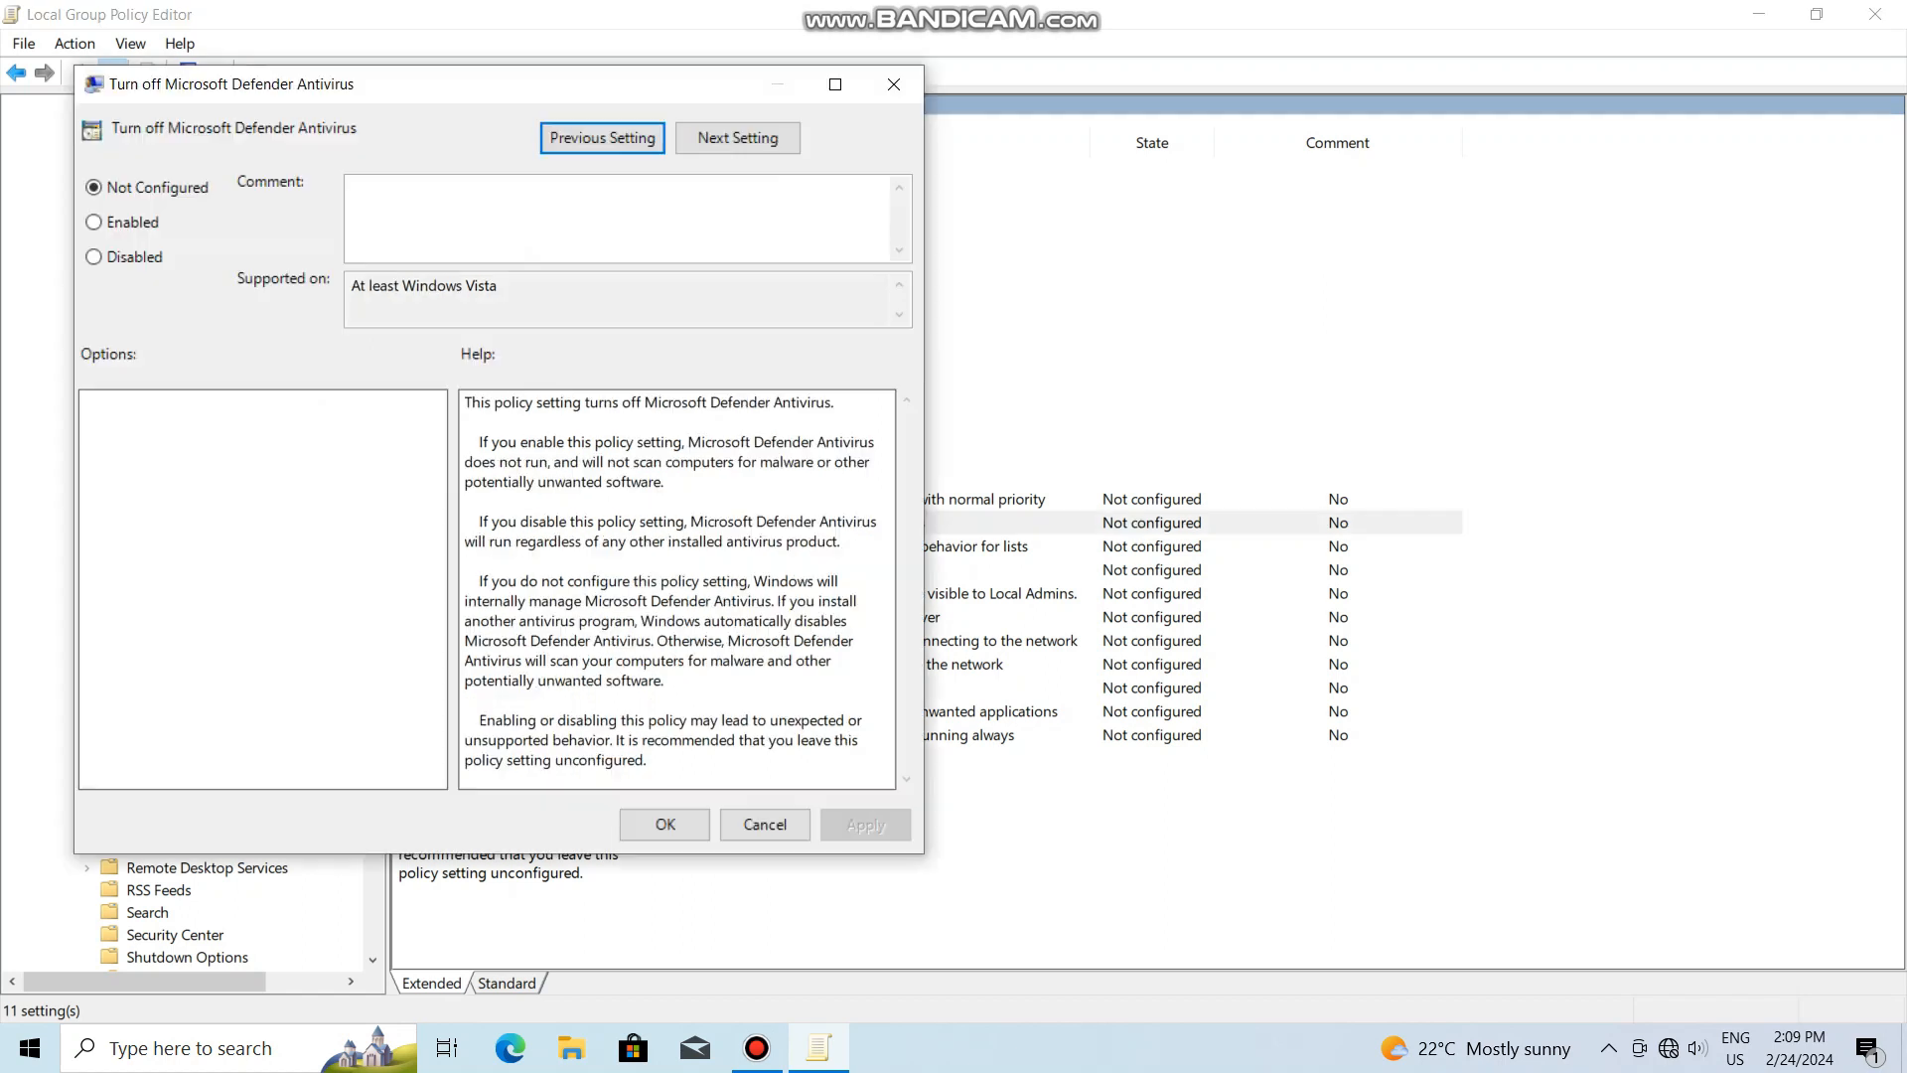
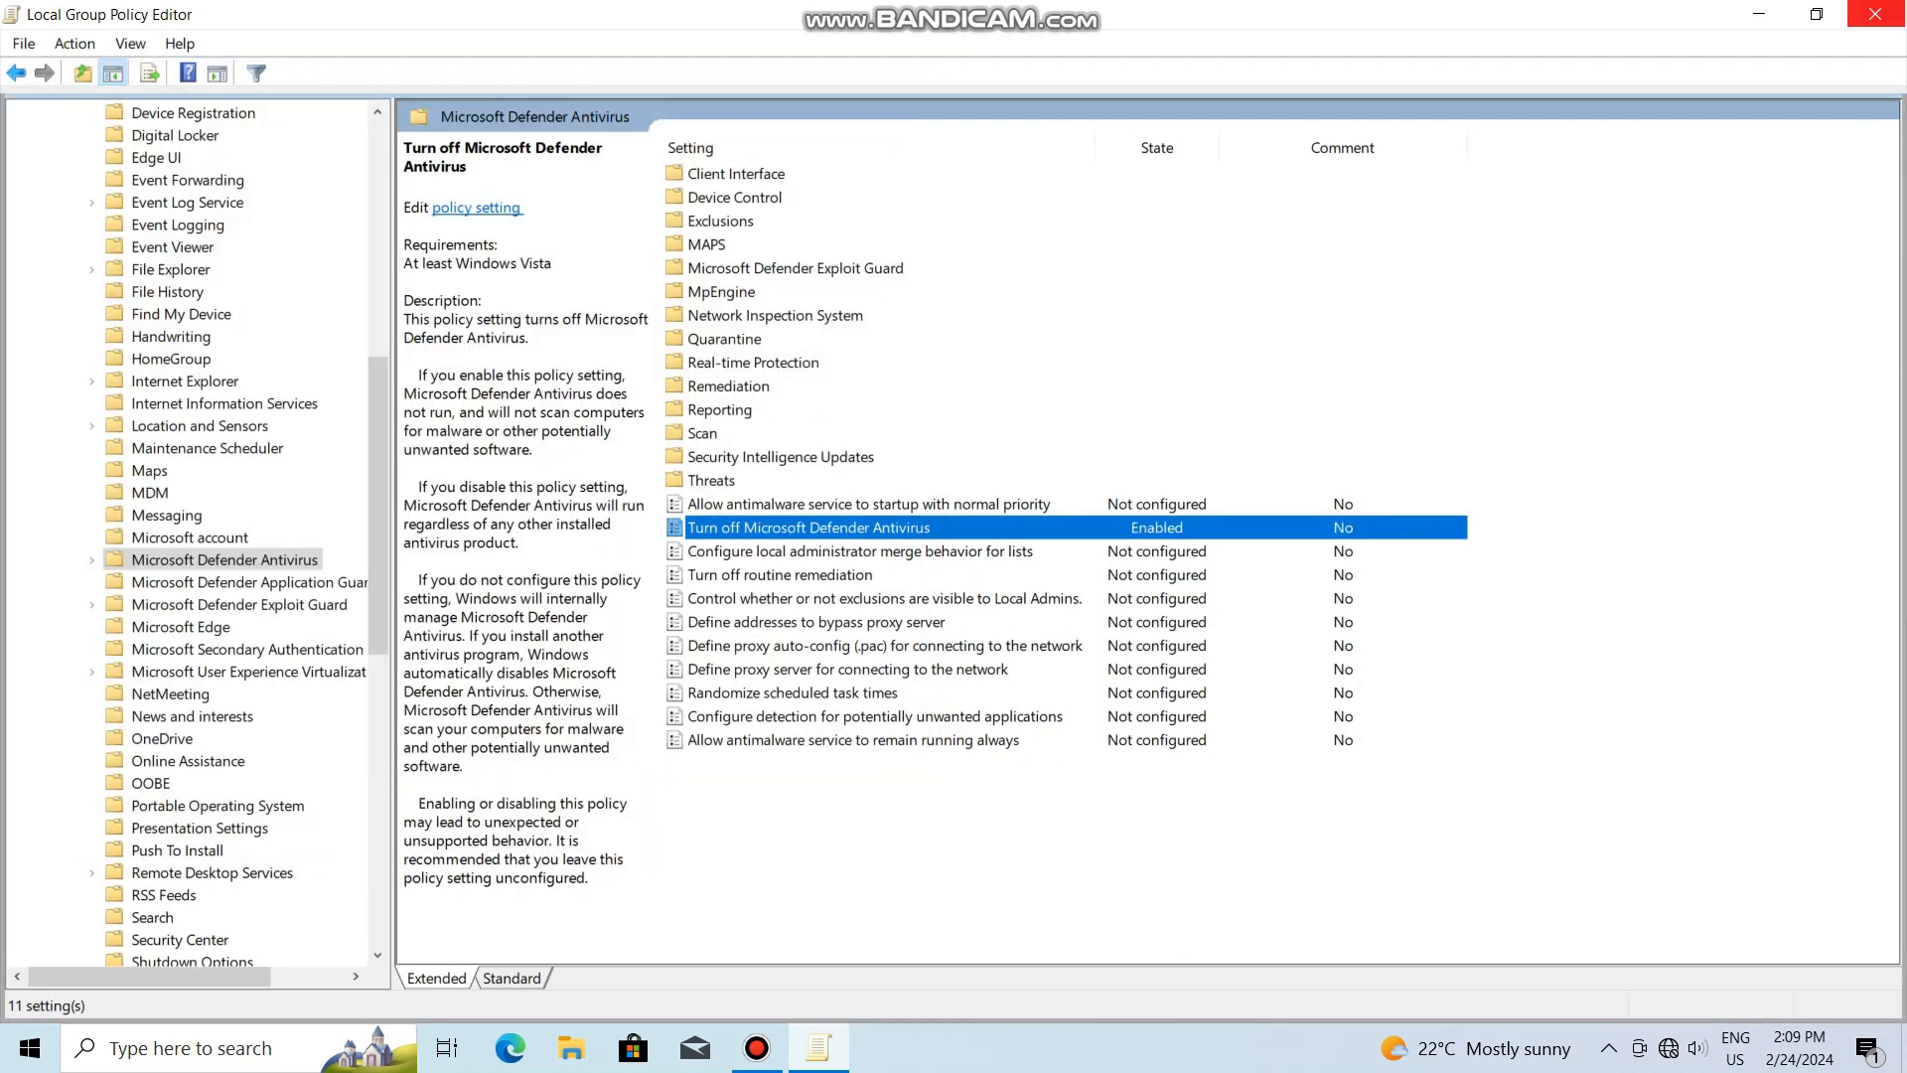
left_click(1874, 14)
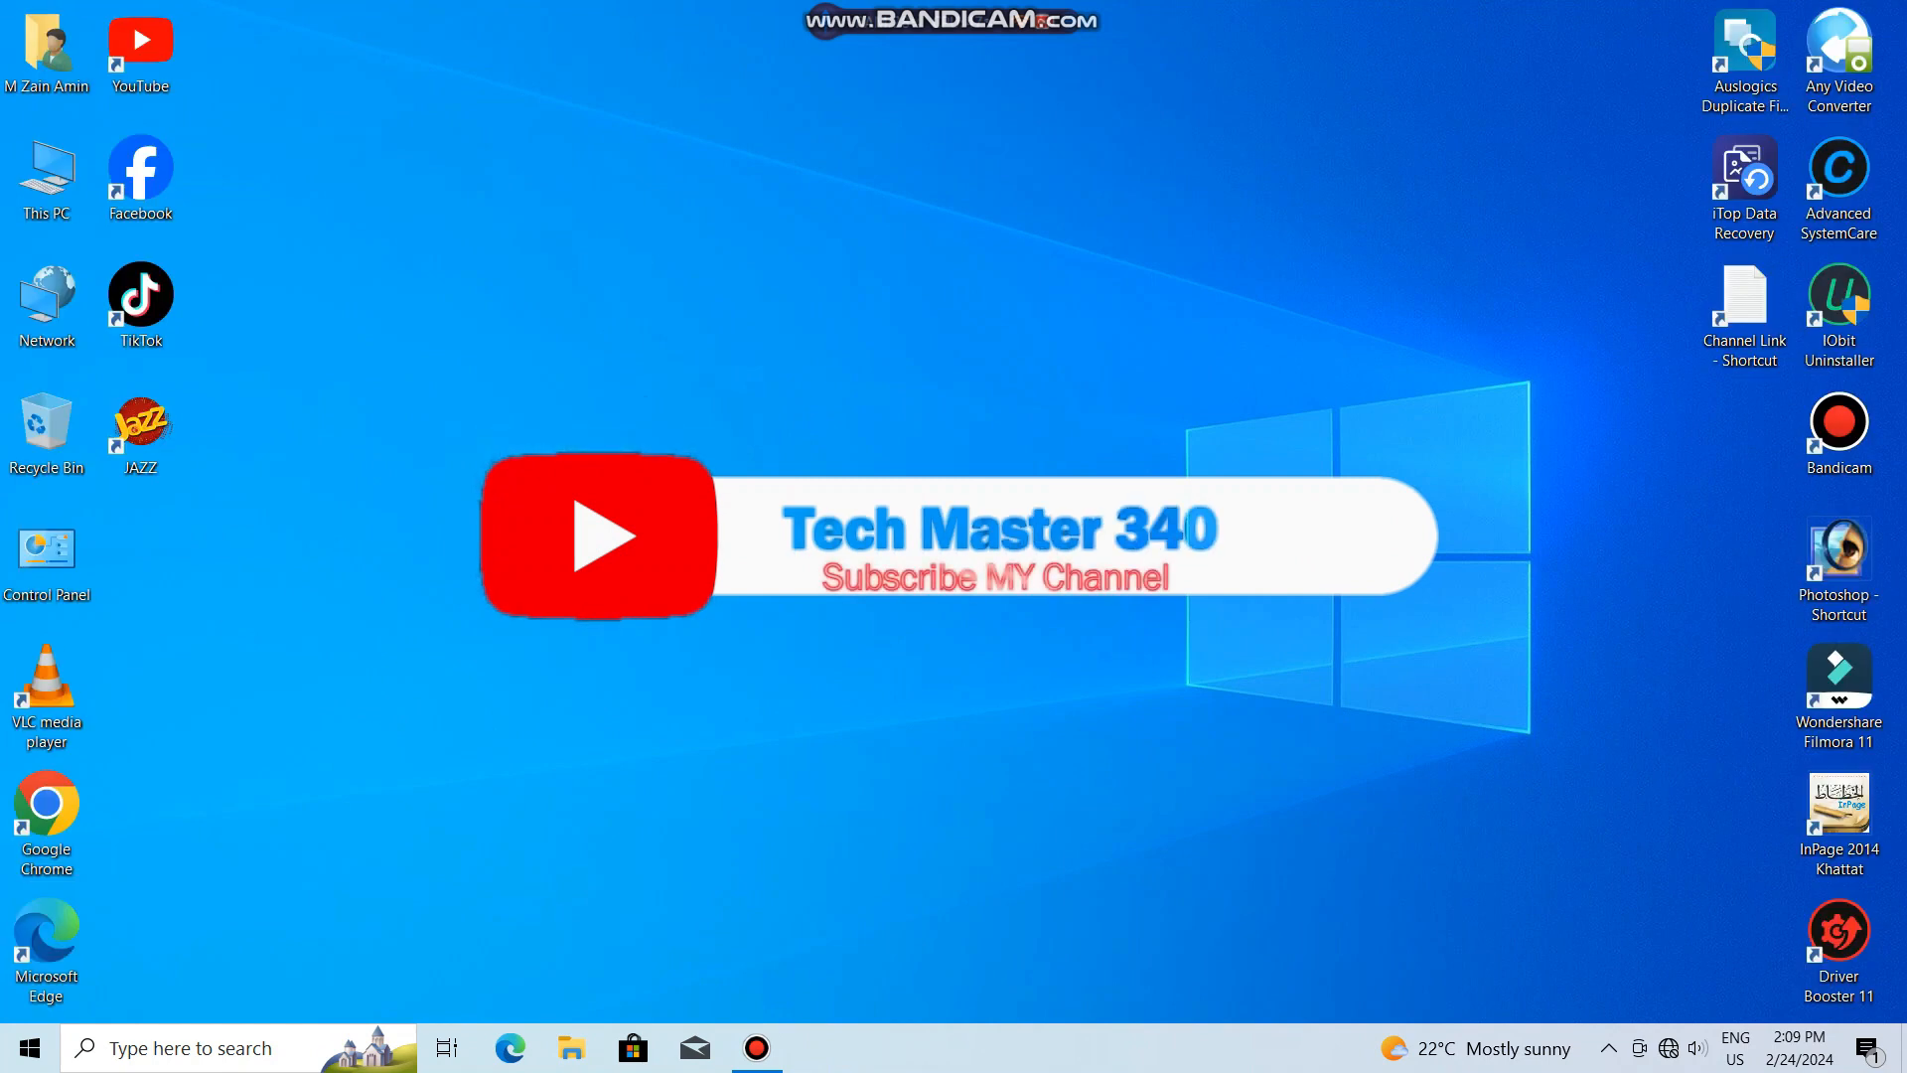
- Search Windows for "reg" and open the Registry Editor
left_click(198, 1048)
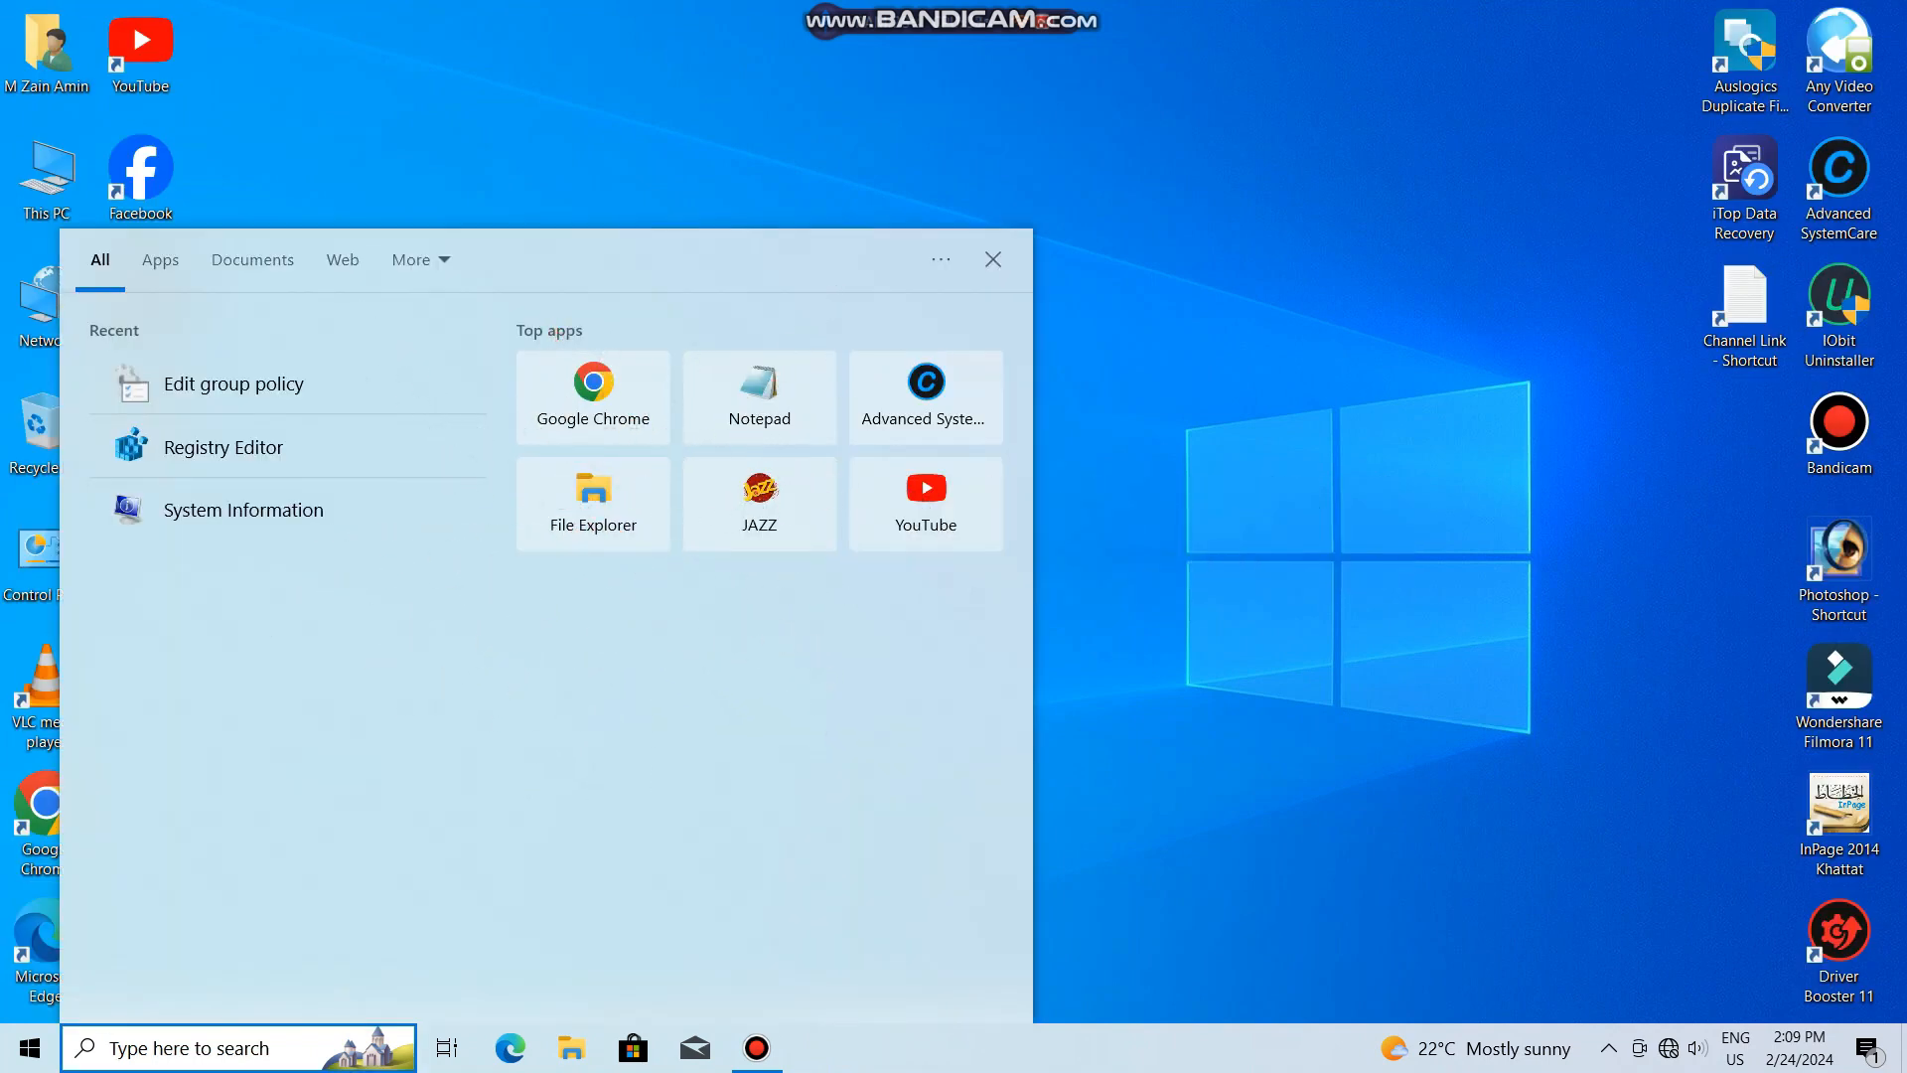
type("reg")
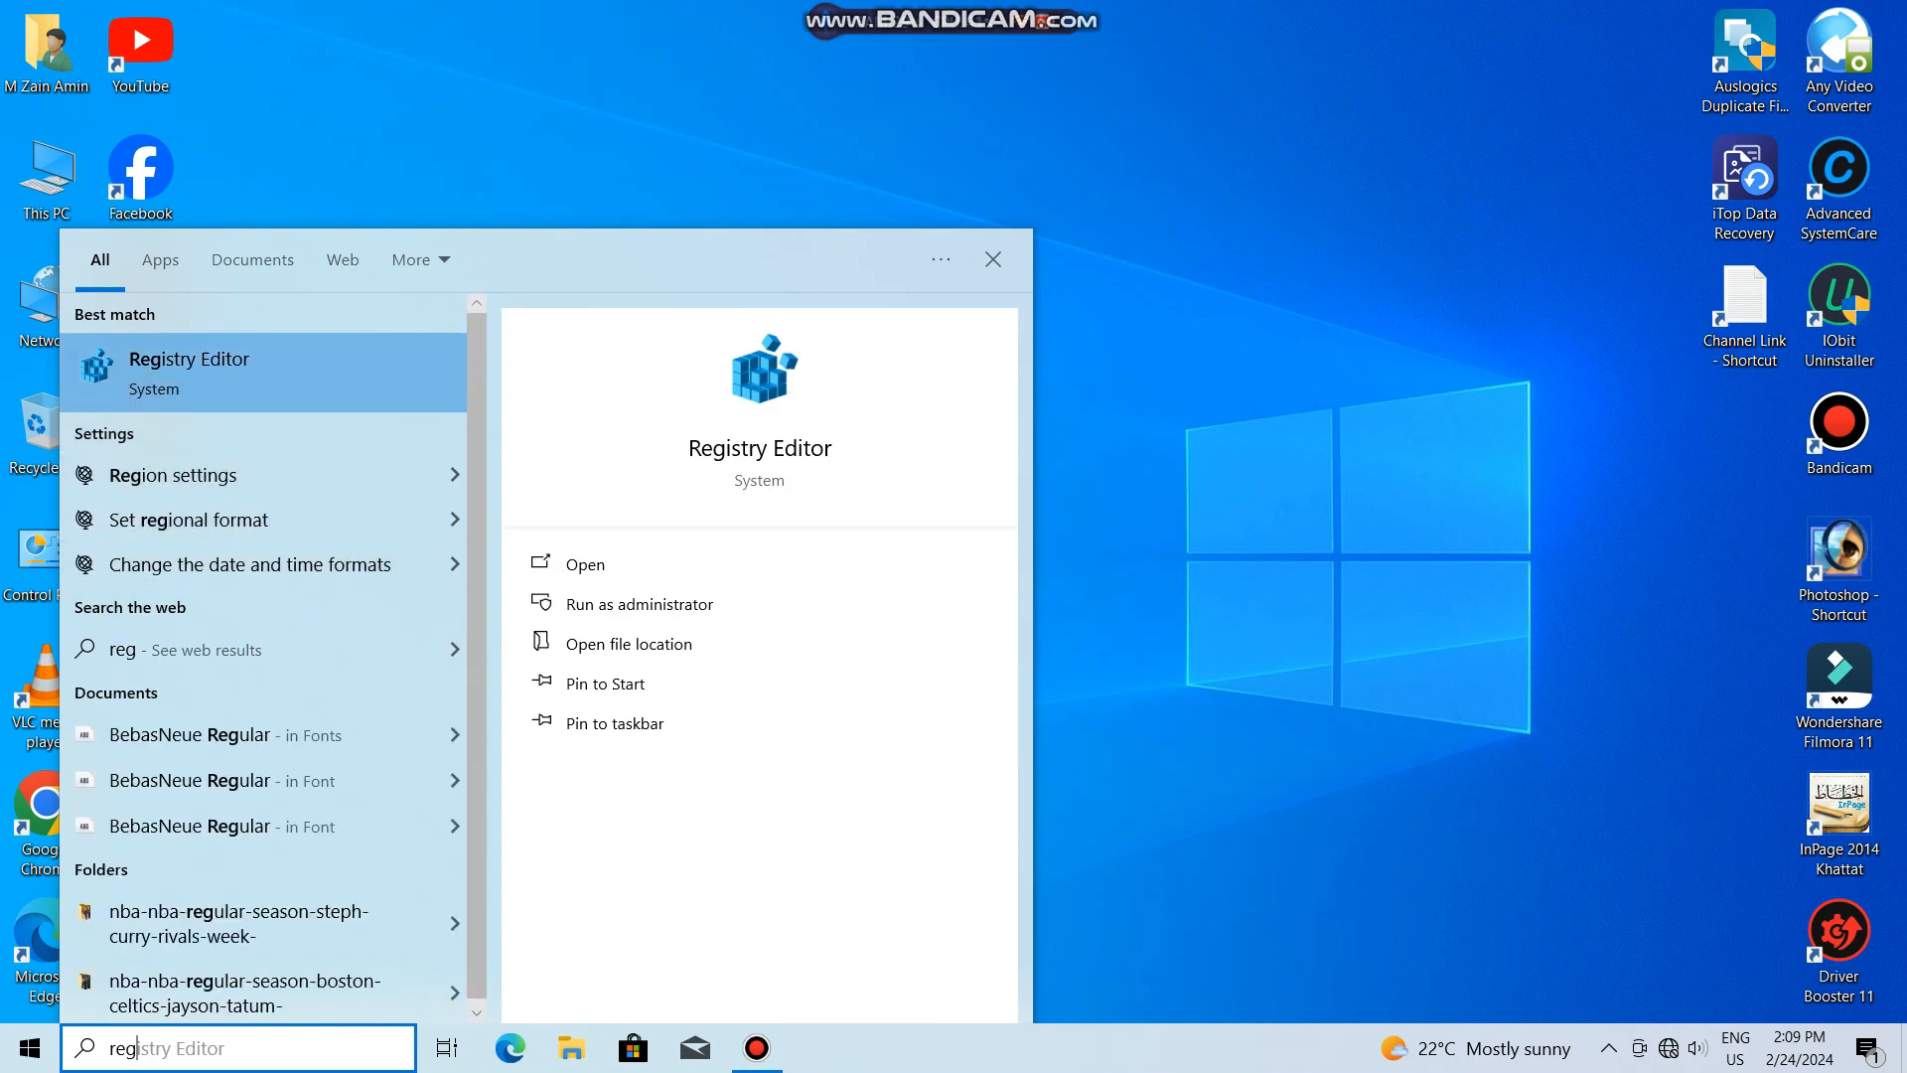
right_click(231, 379)
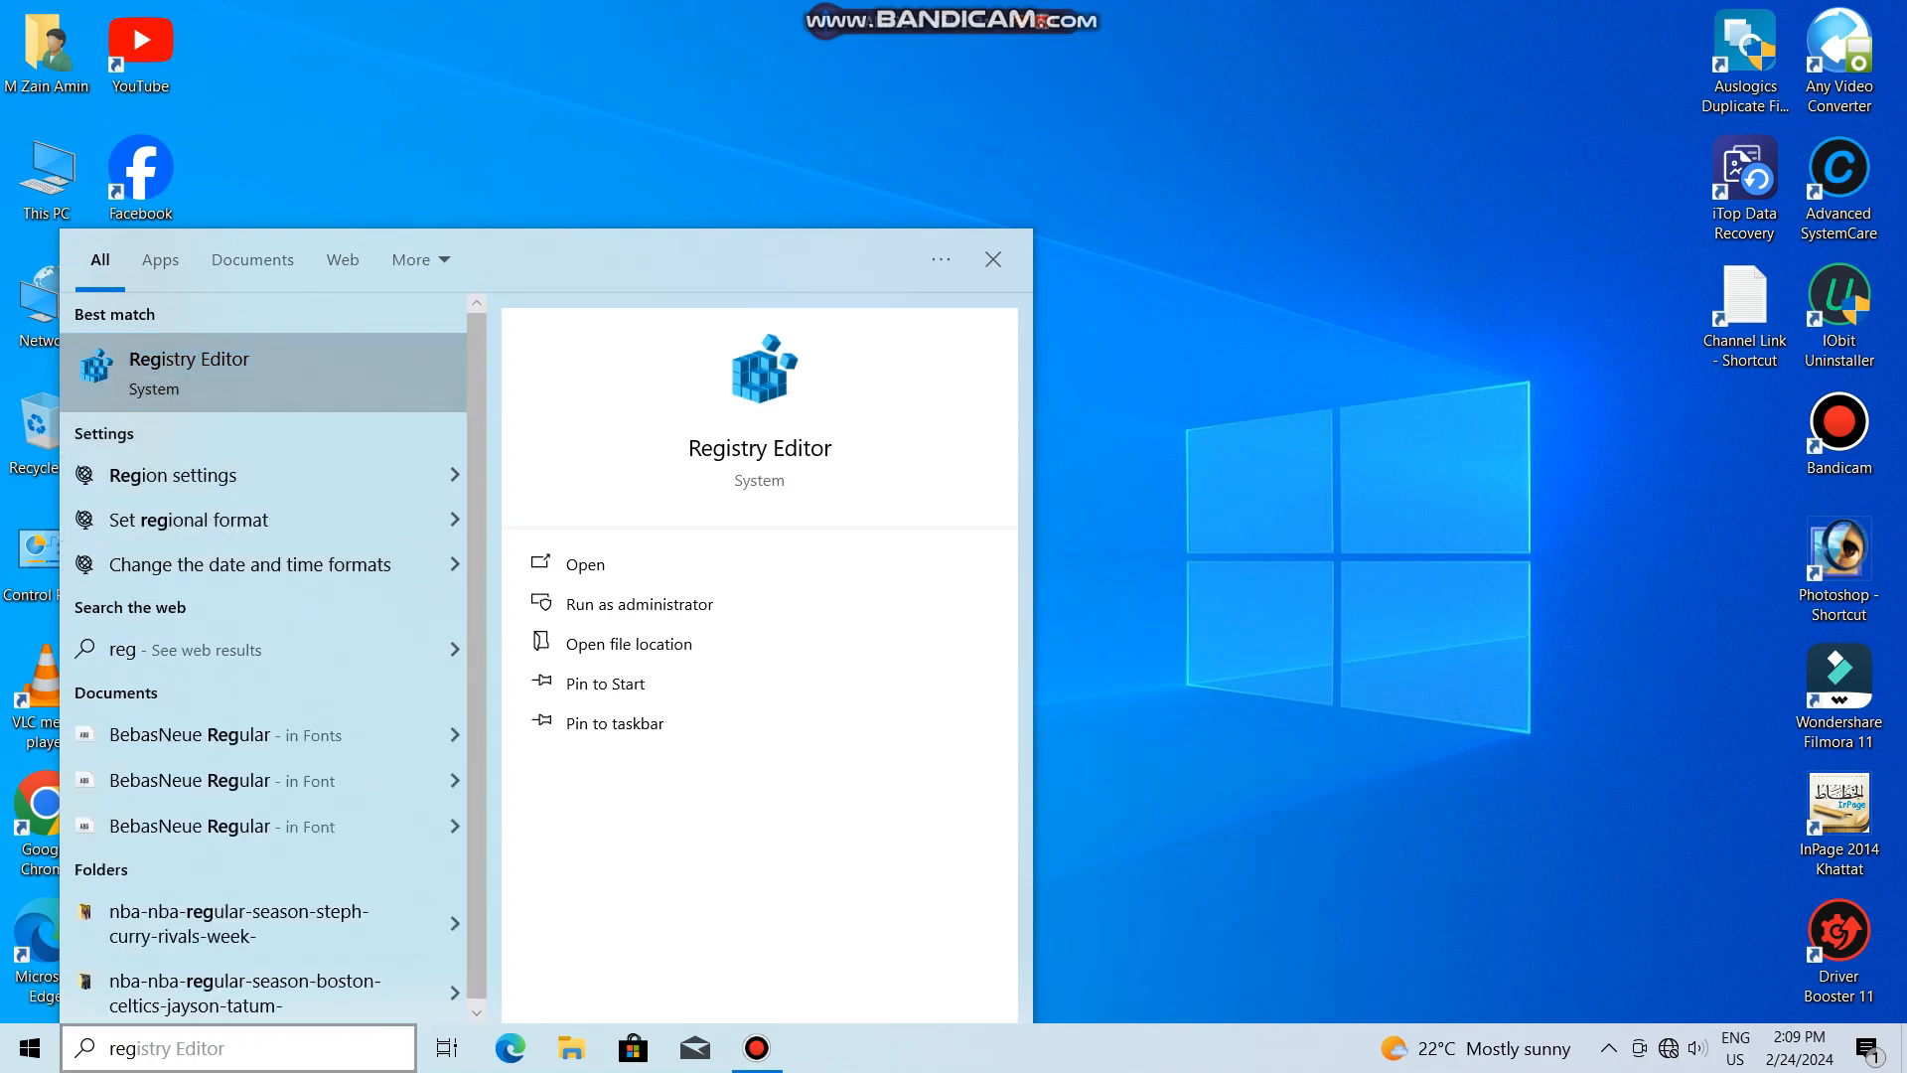
left_click(337, 403)
key("Left")
key("Left")
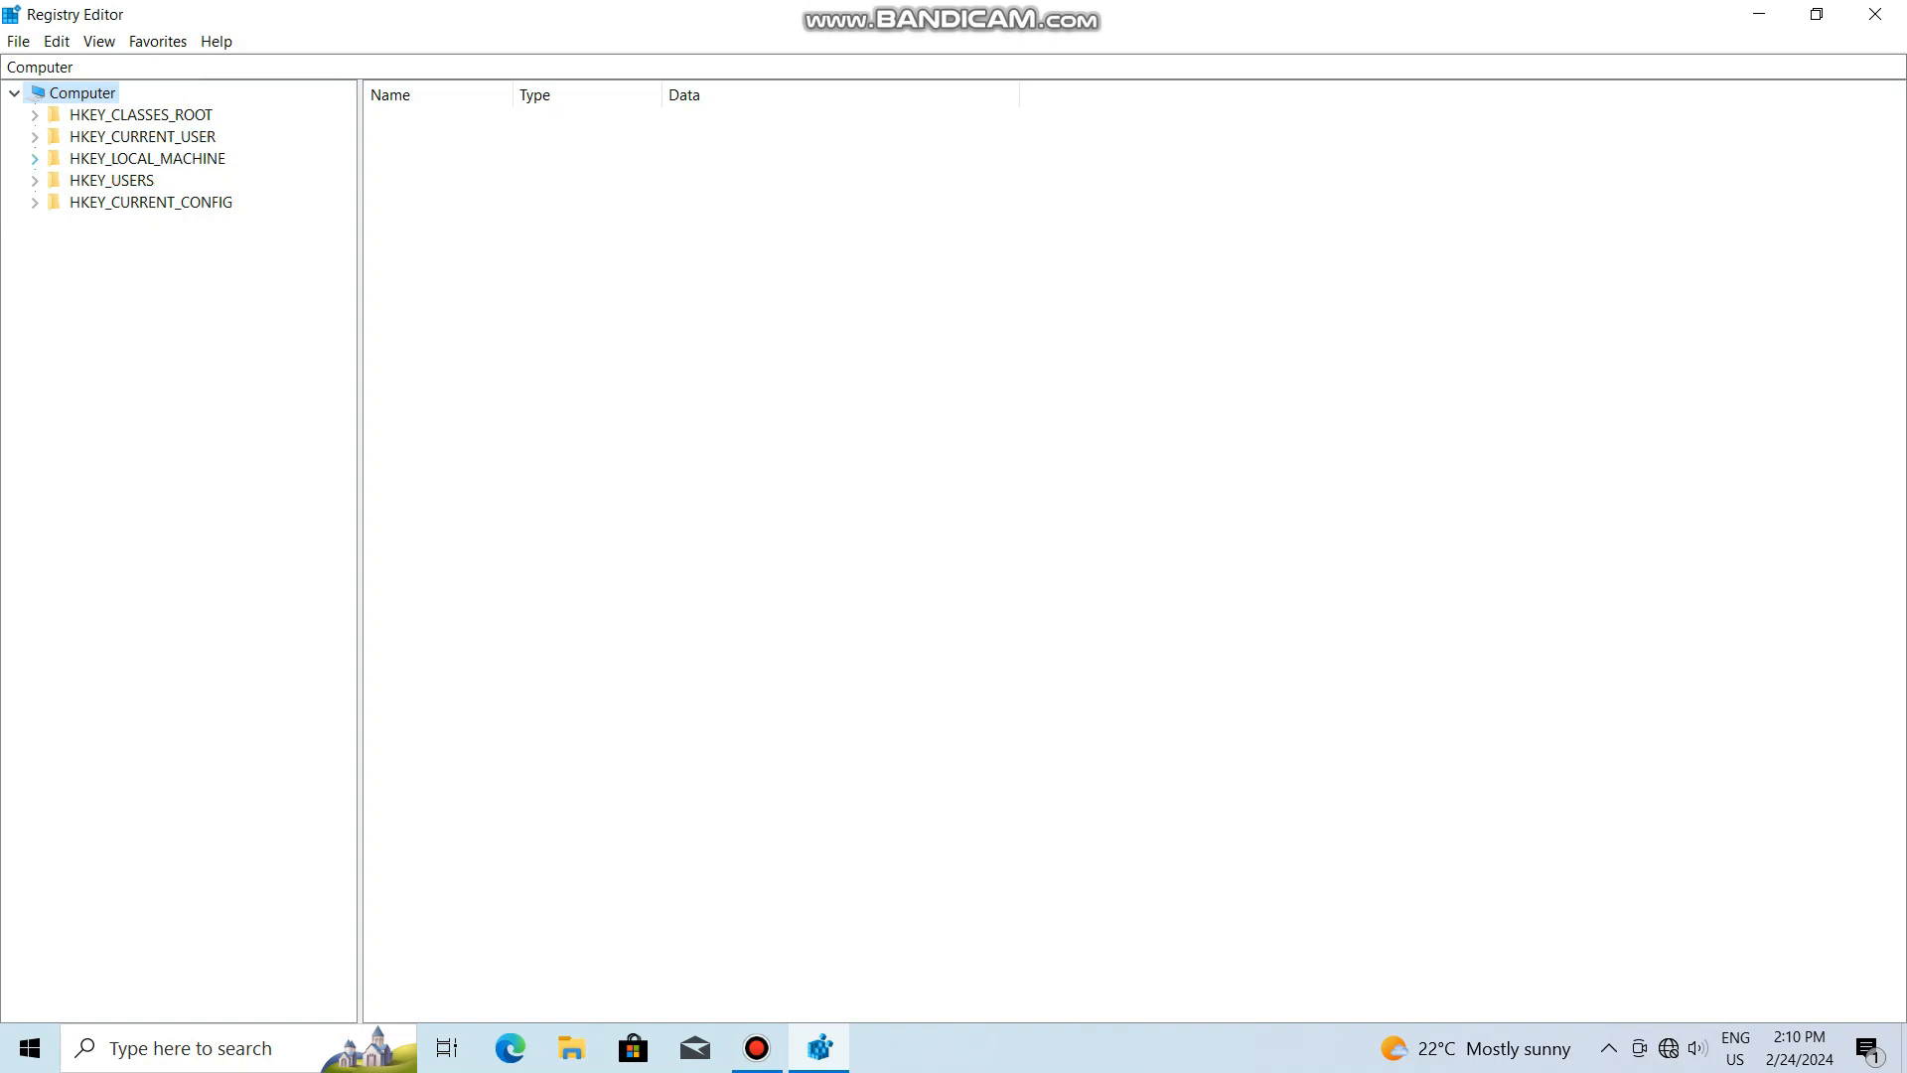
- Select and expand the registry key HKEY_LOCAL_MACHINE\SOFTWARE\Policies\Microsoft\Windows Defender
left_click(35, 158)
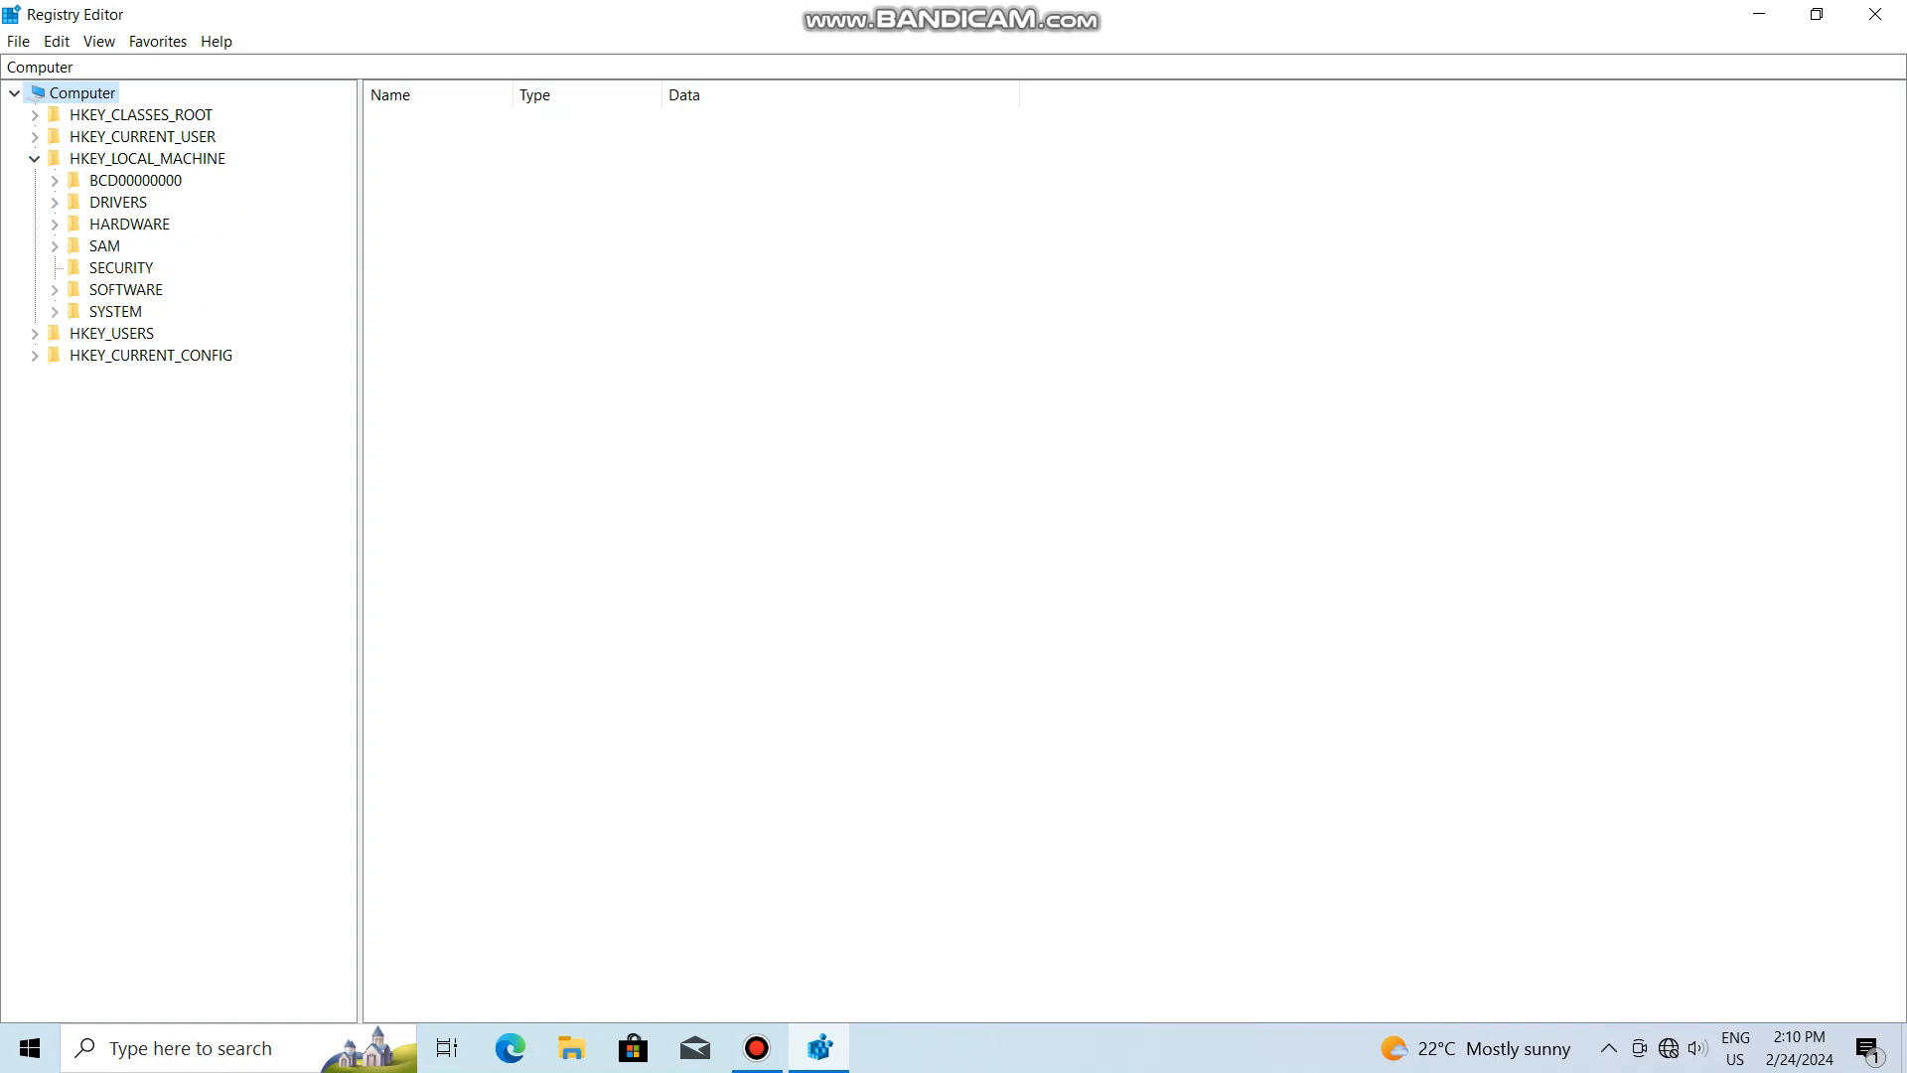
left_click(126, 289)
left_click(55, 289)
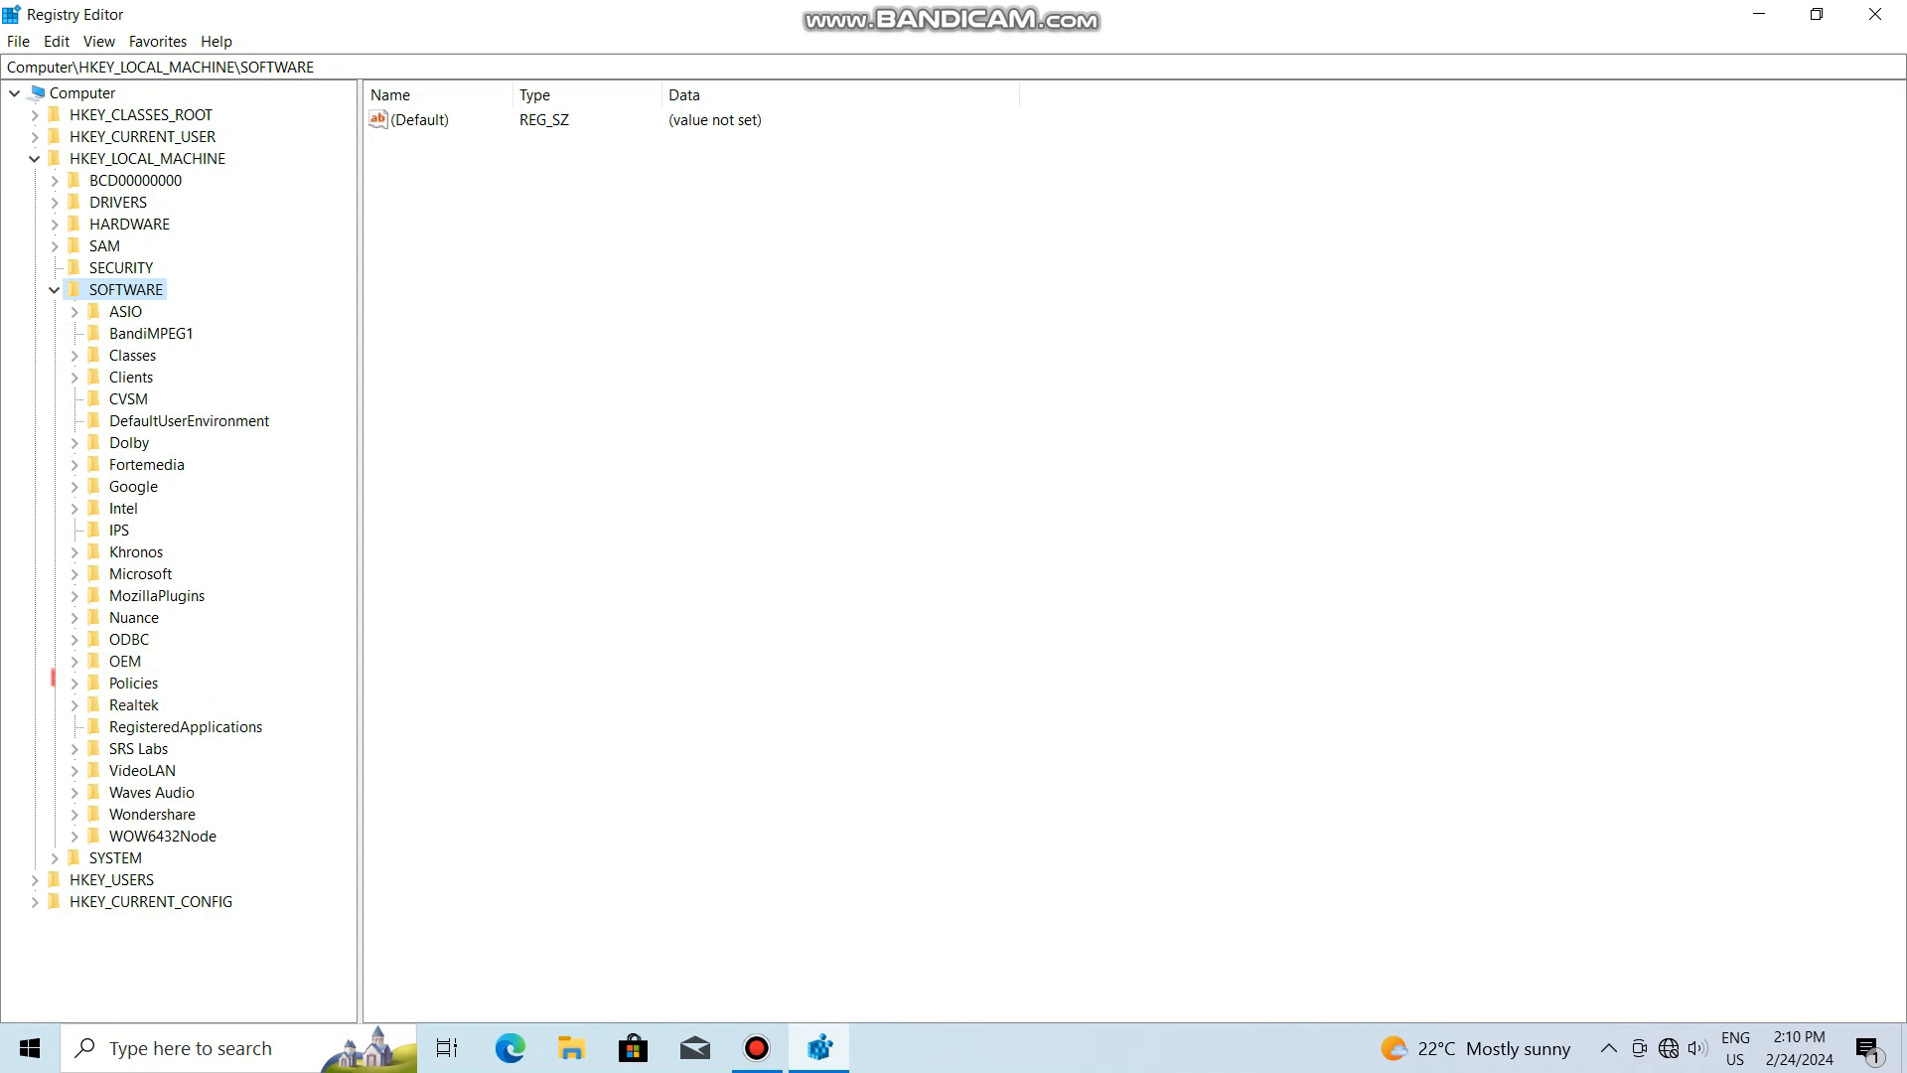
double_click(133, 684)
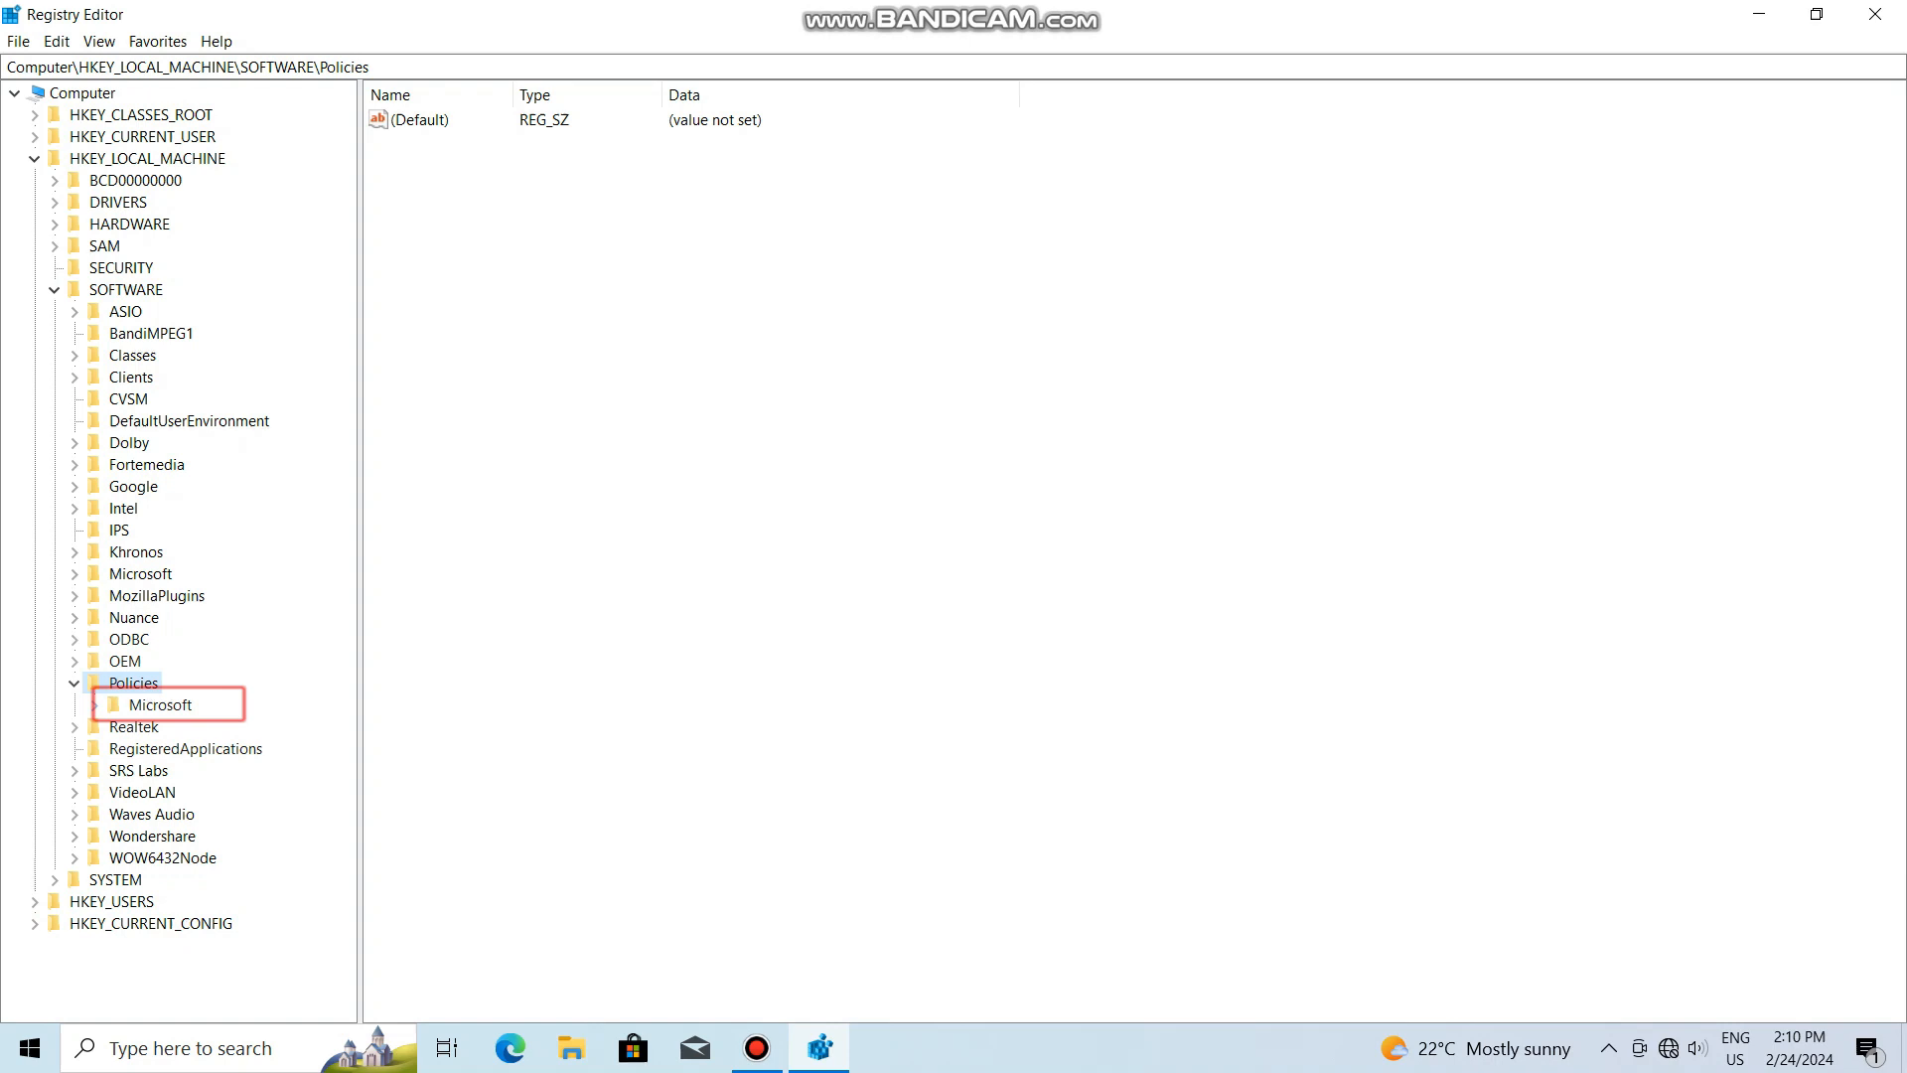
double_click(160, 705)
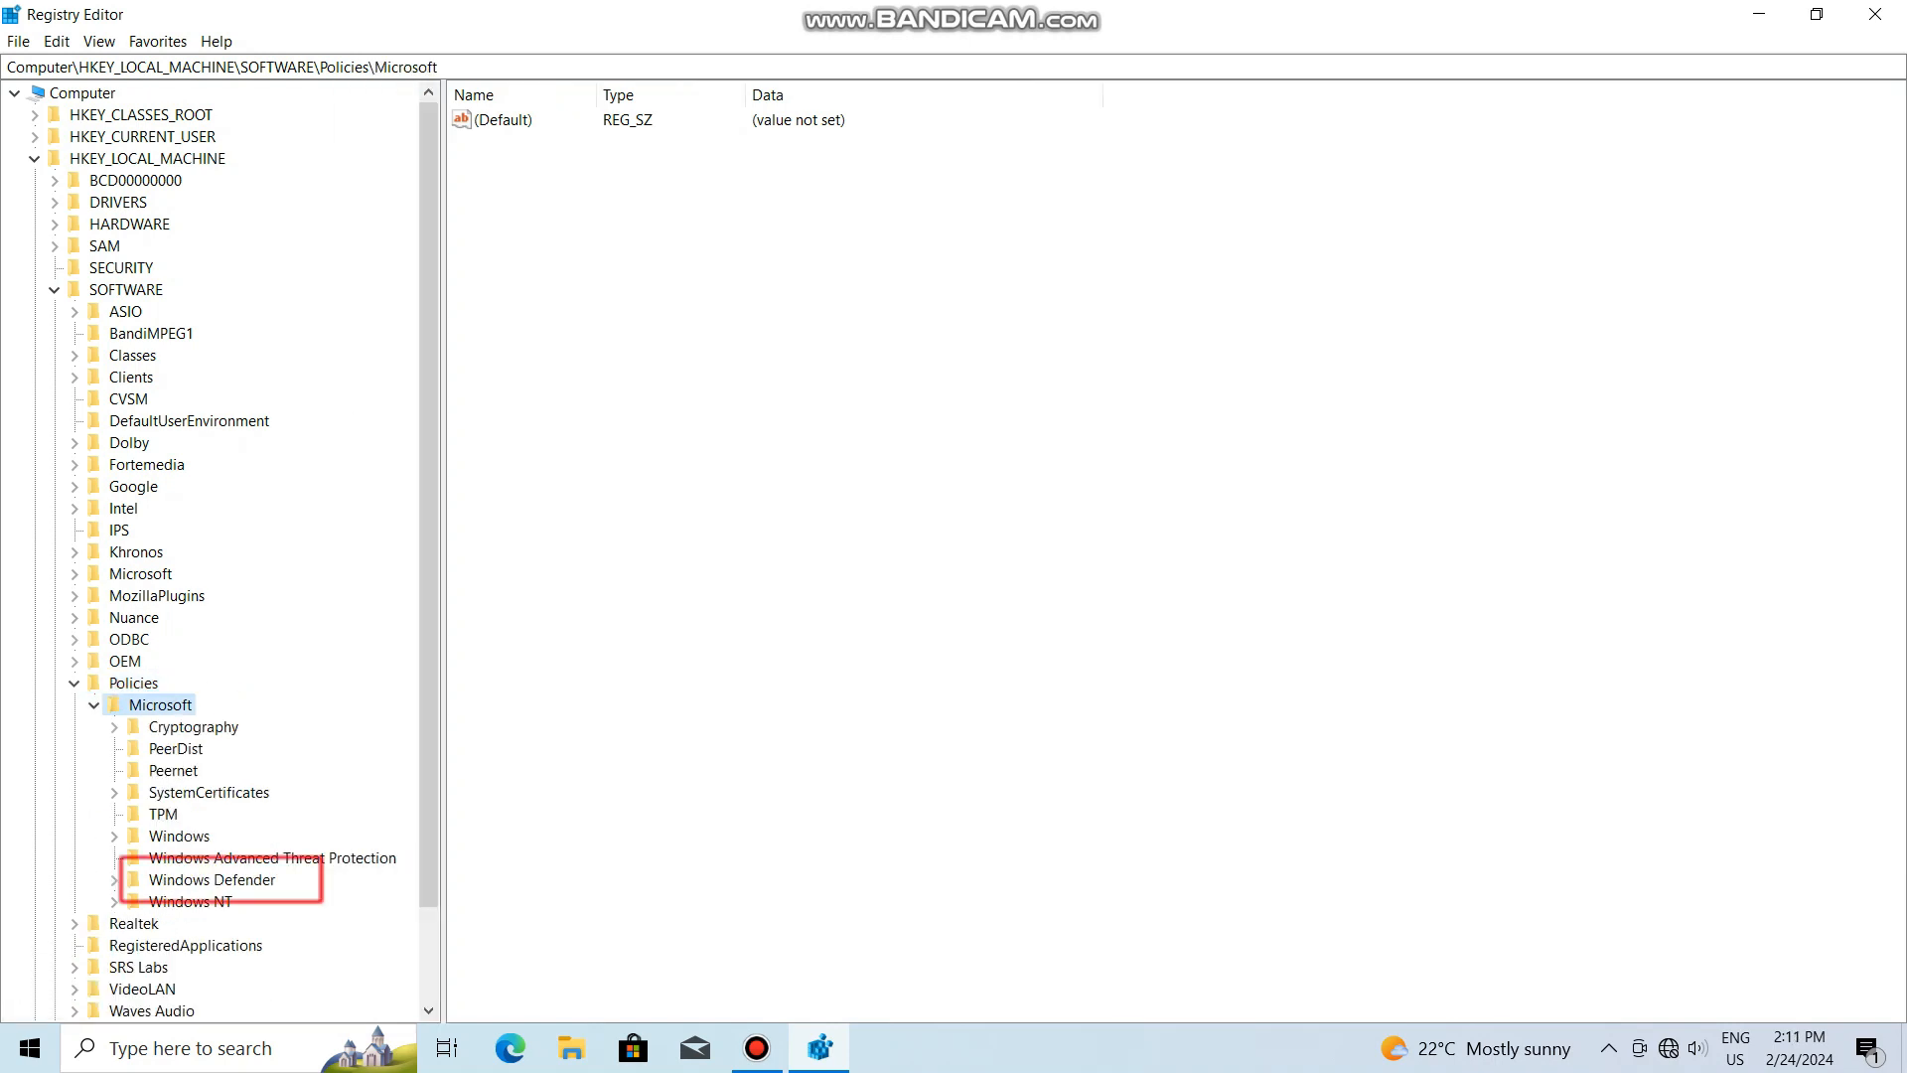
left_click(211, 880)
scroll(211, 880, "down", 1)
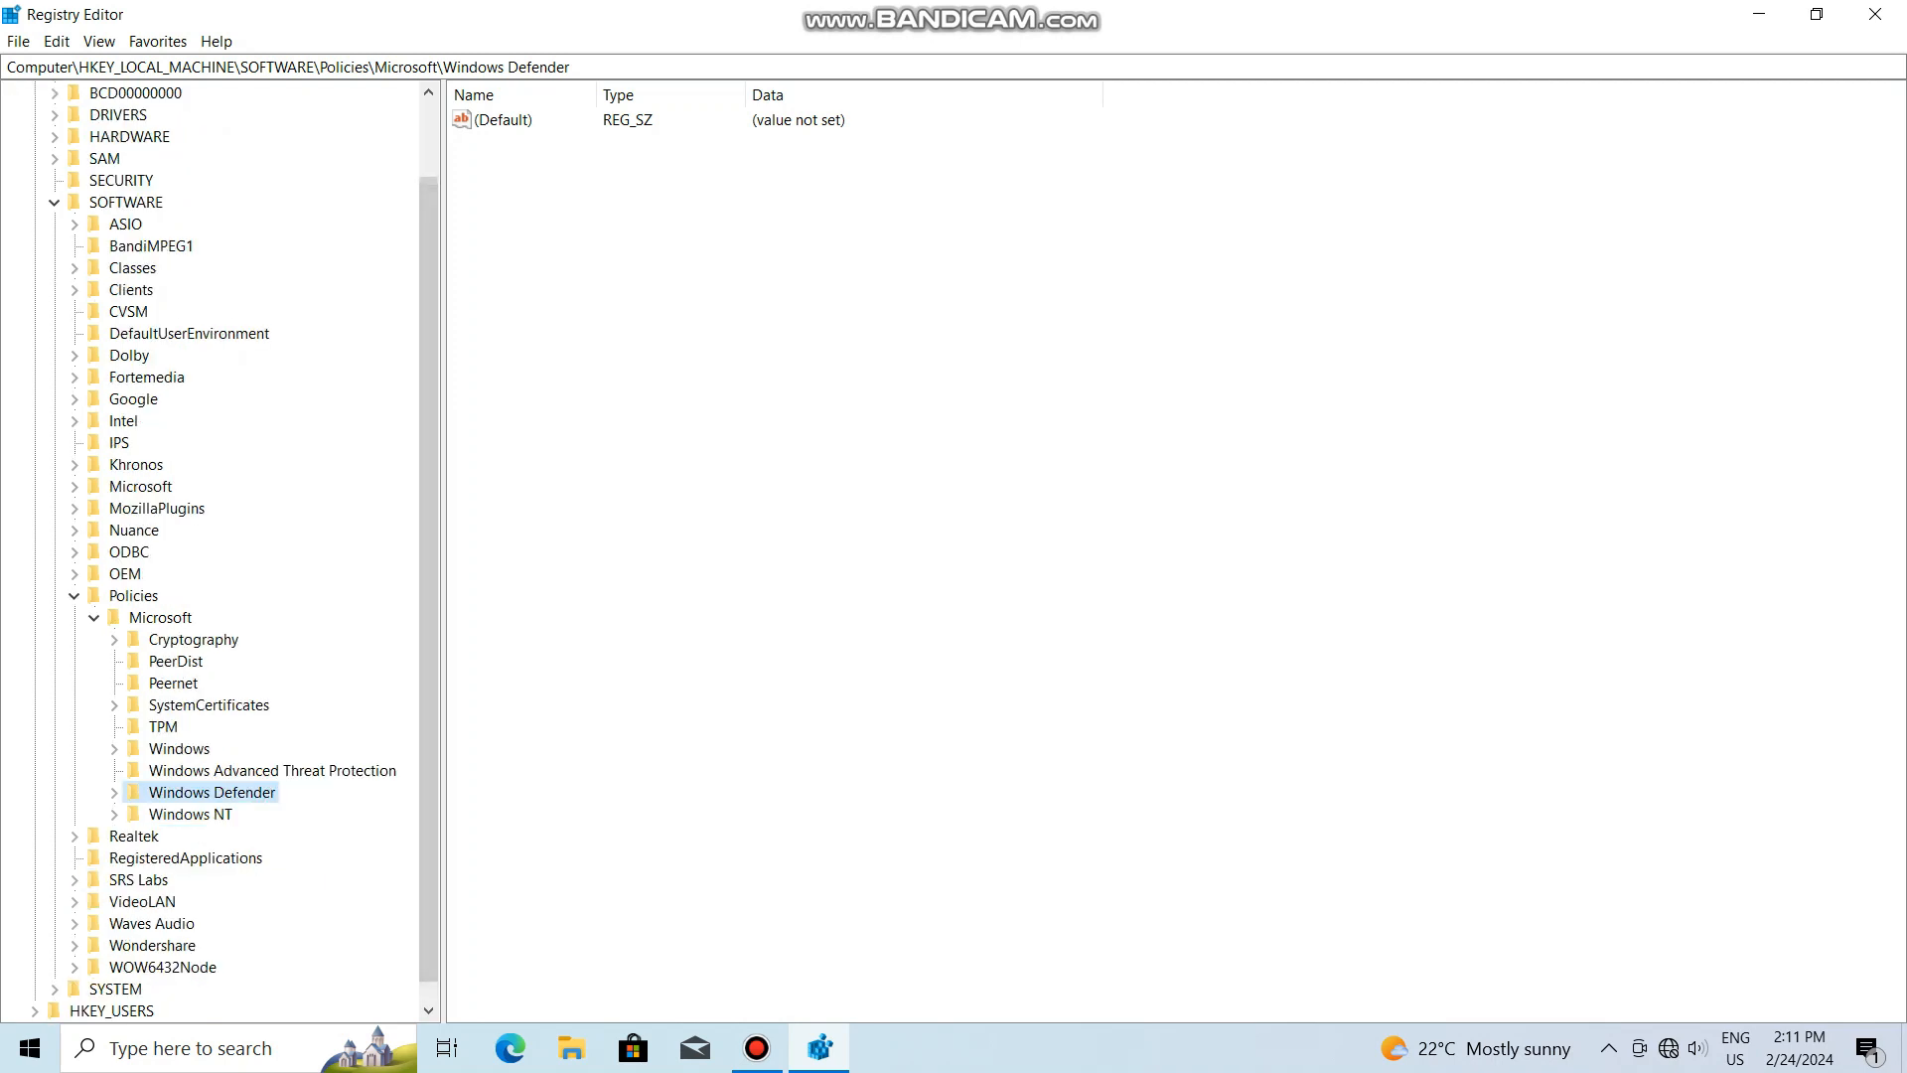
double_click(212, 792)
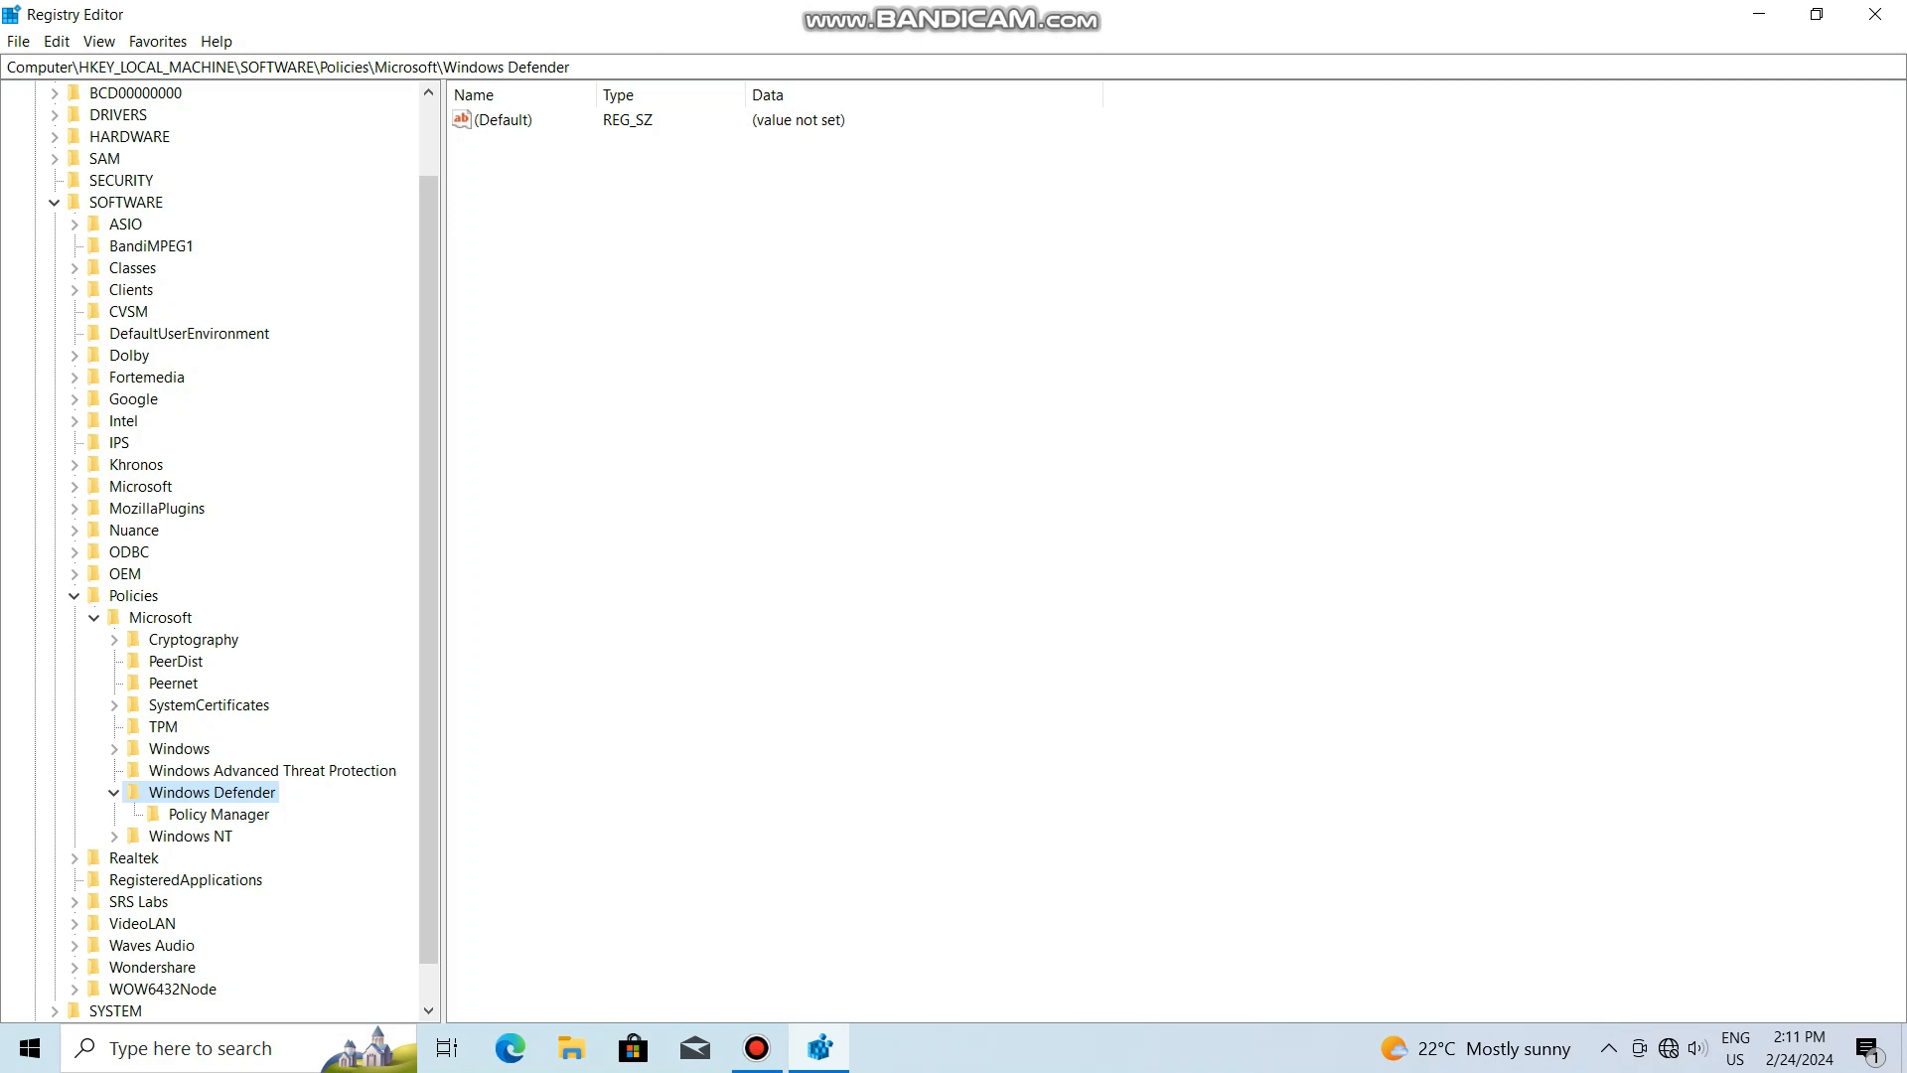
- Collapse the Windows Defender key under Policies\Microsoft and move the focus to its list of values
double_click(211, 792)
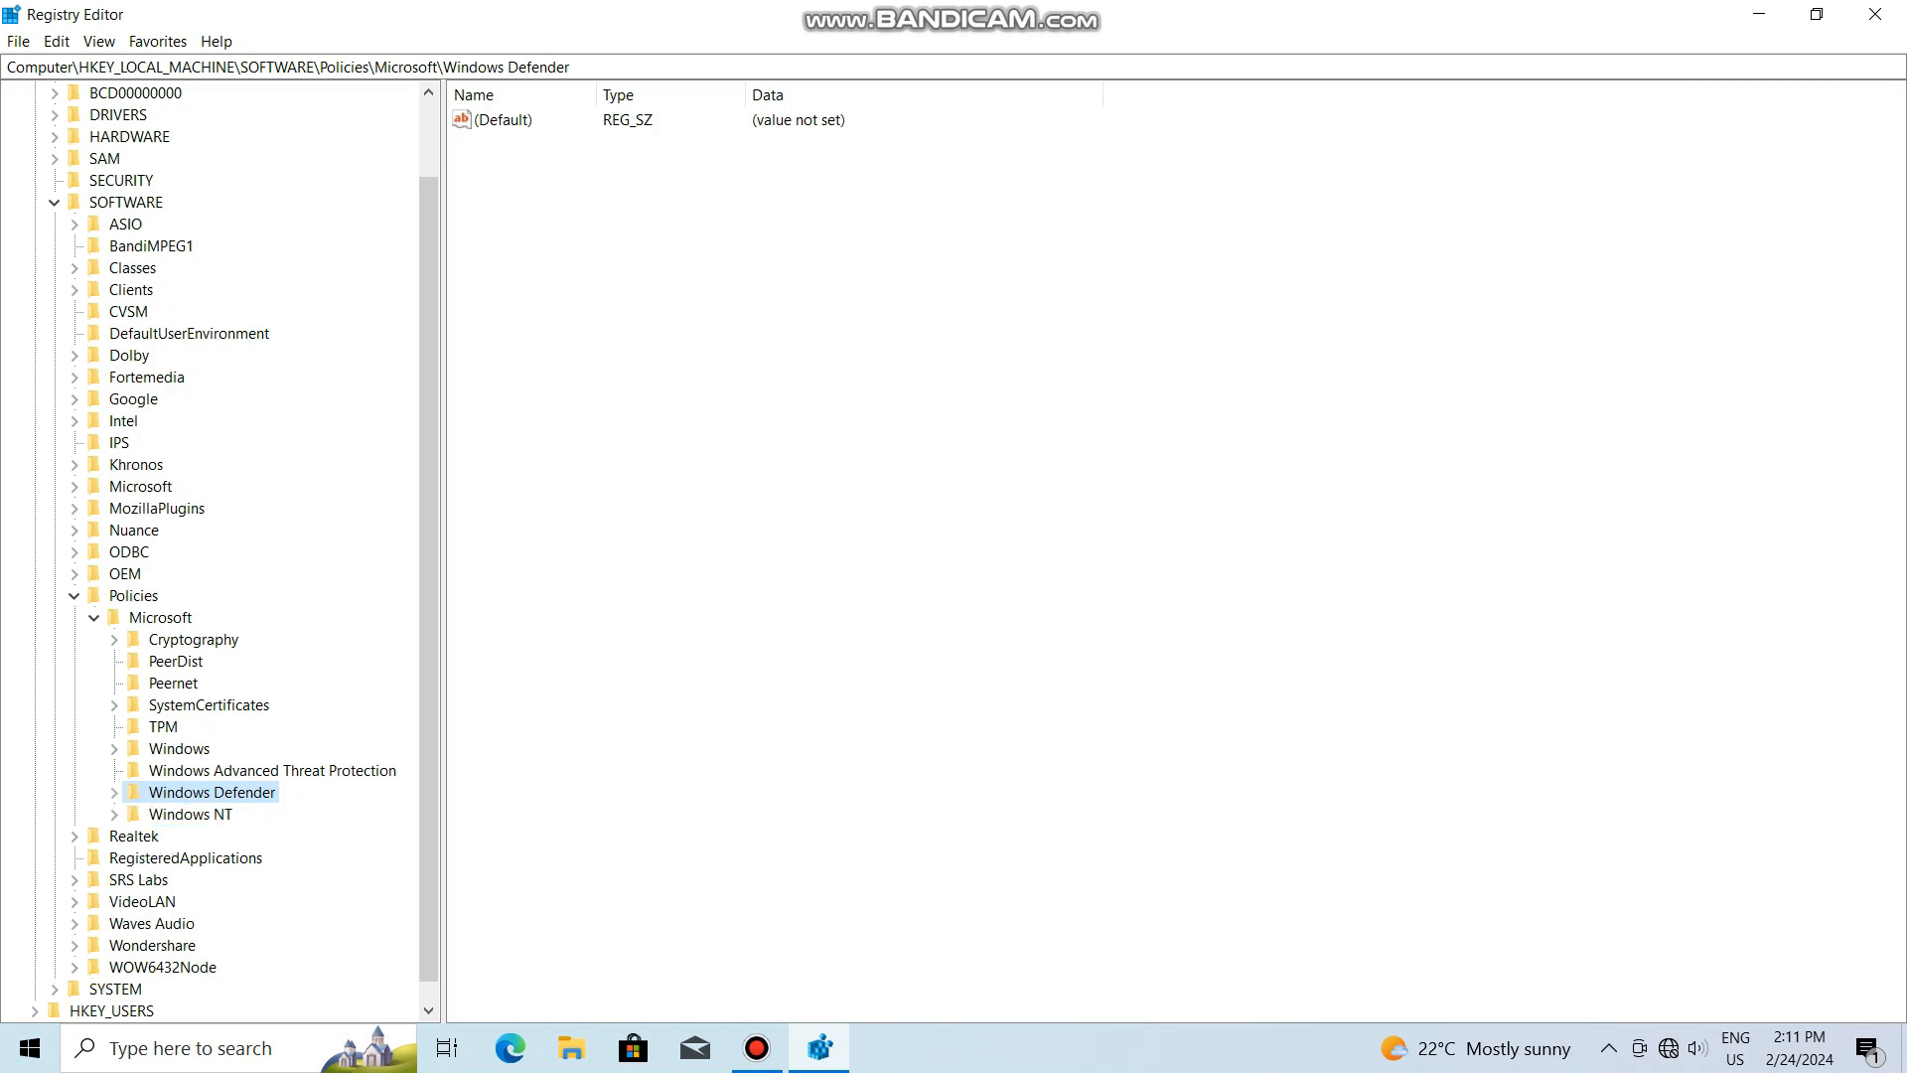
key("Tab")
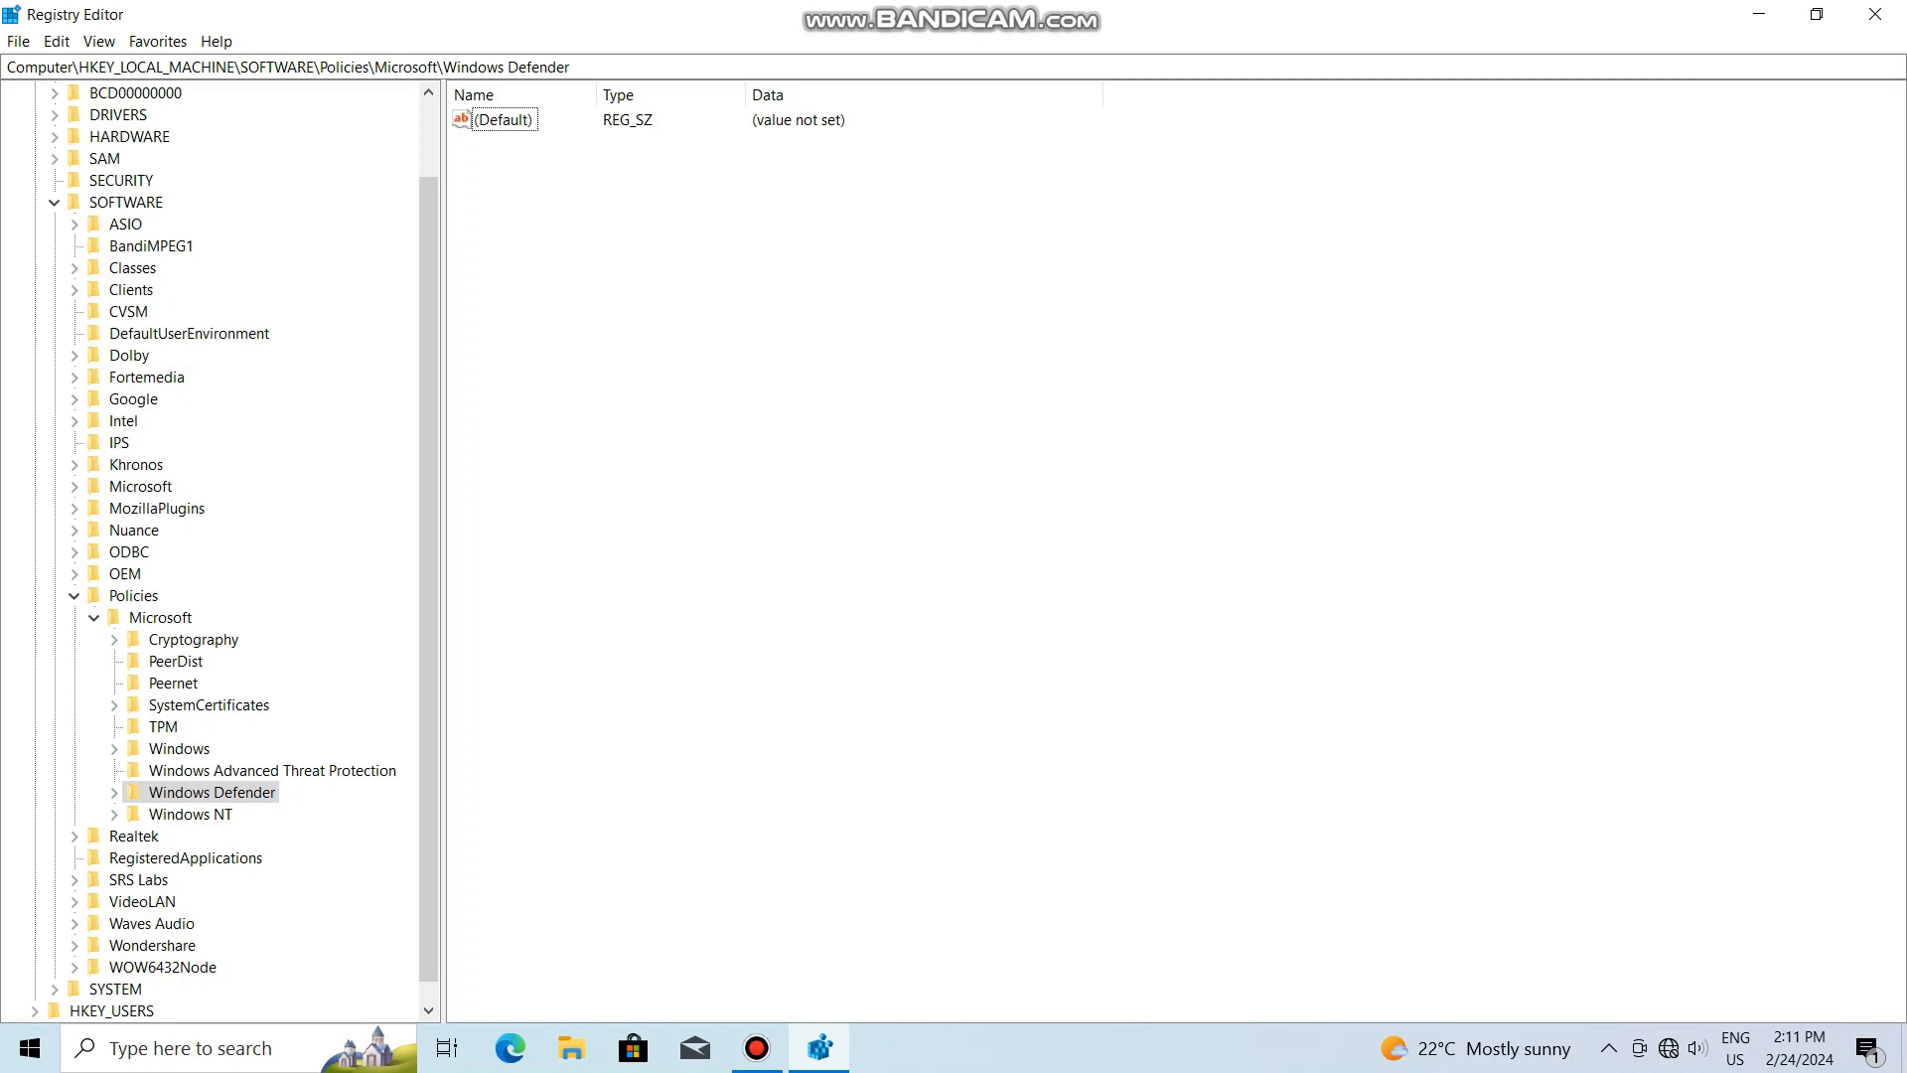
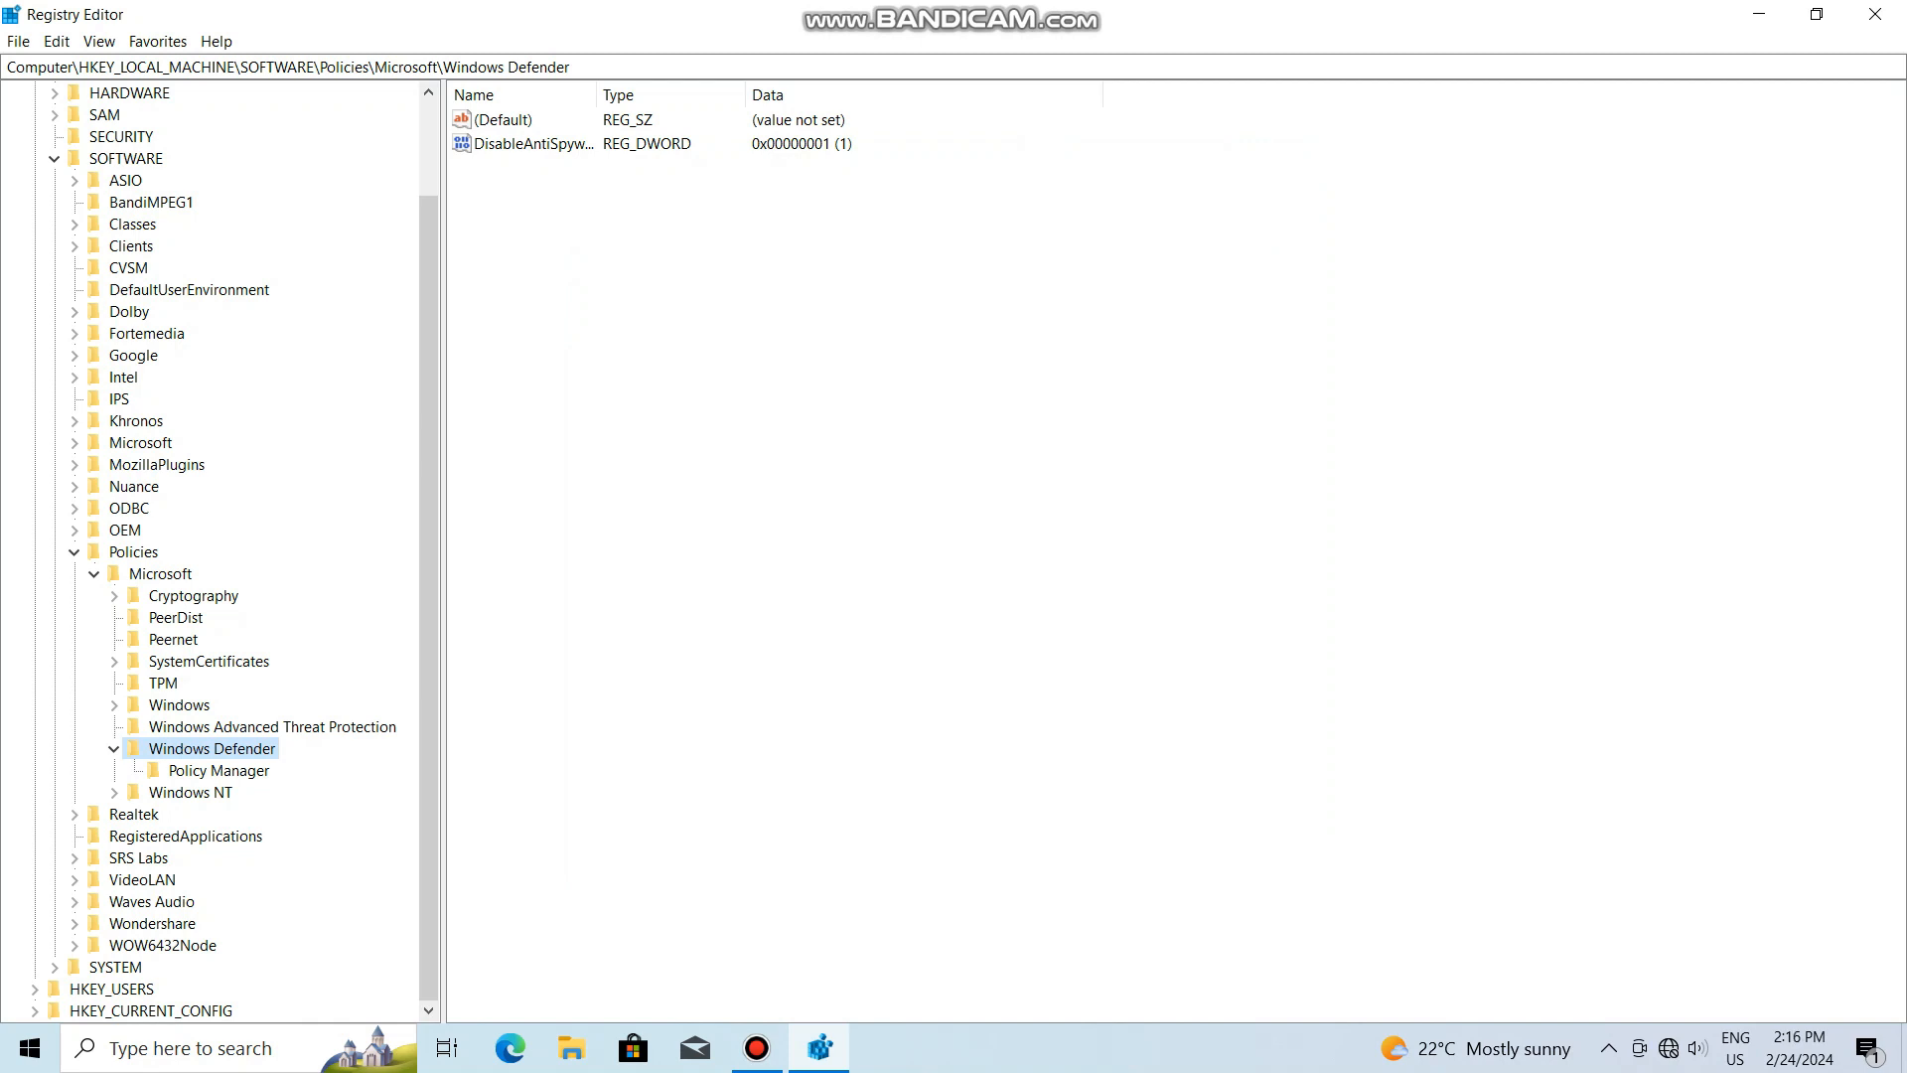
- Close the Registry Editor and restart the computer
left_click(1875, 14)
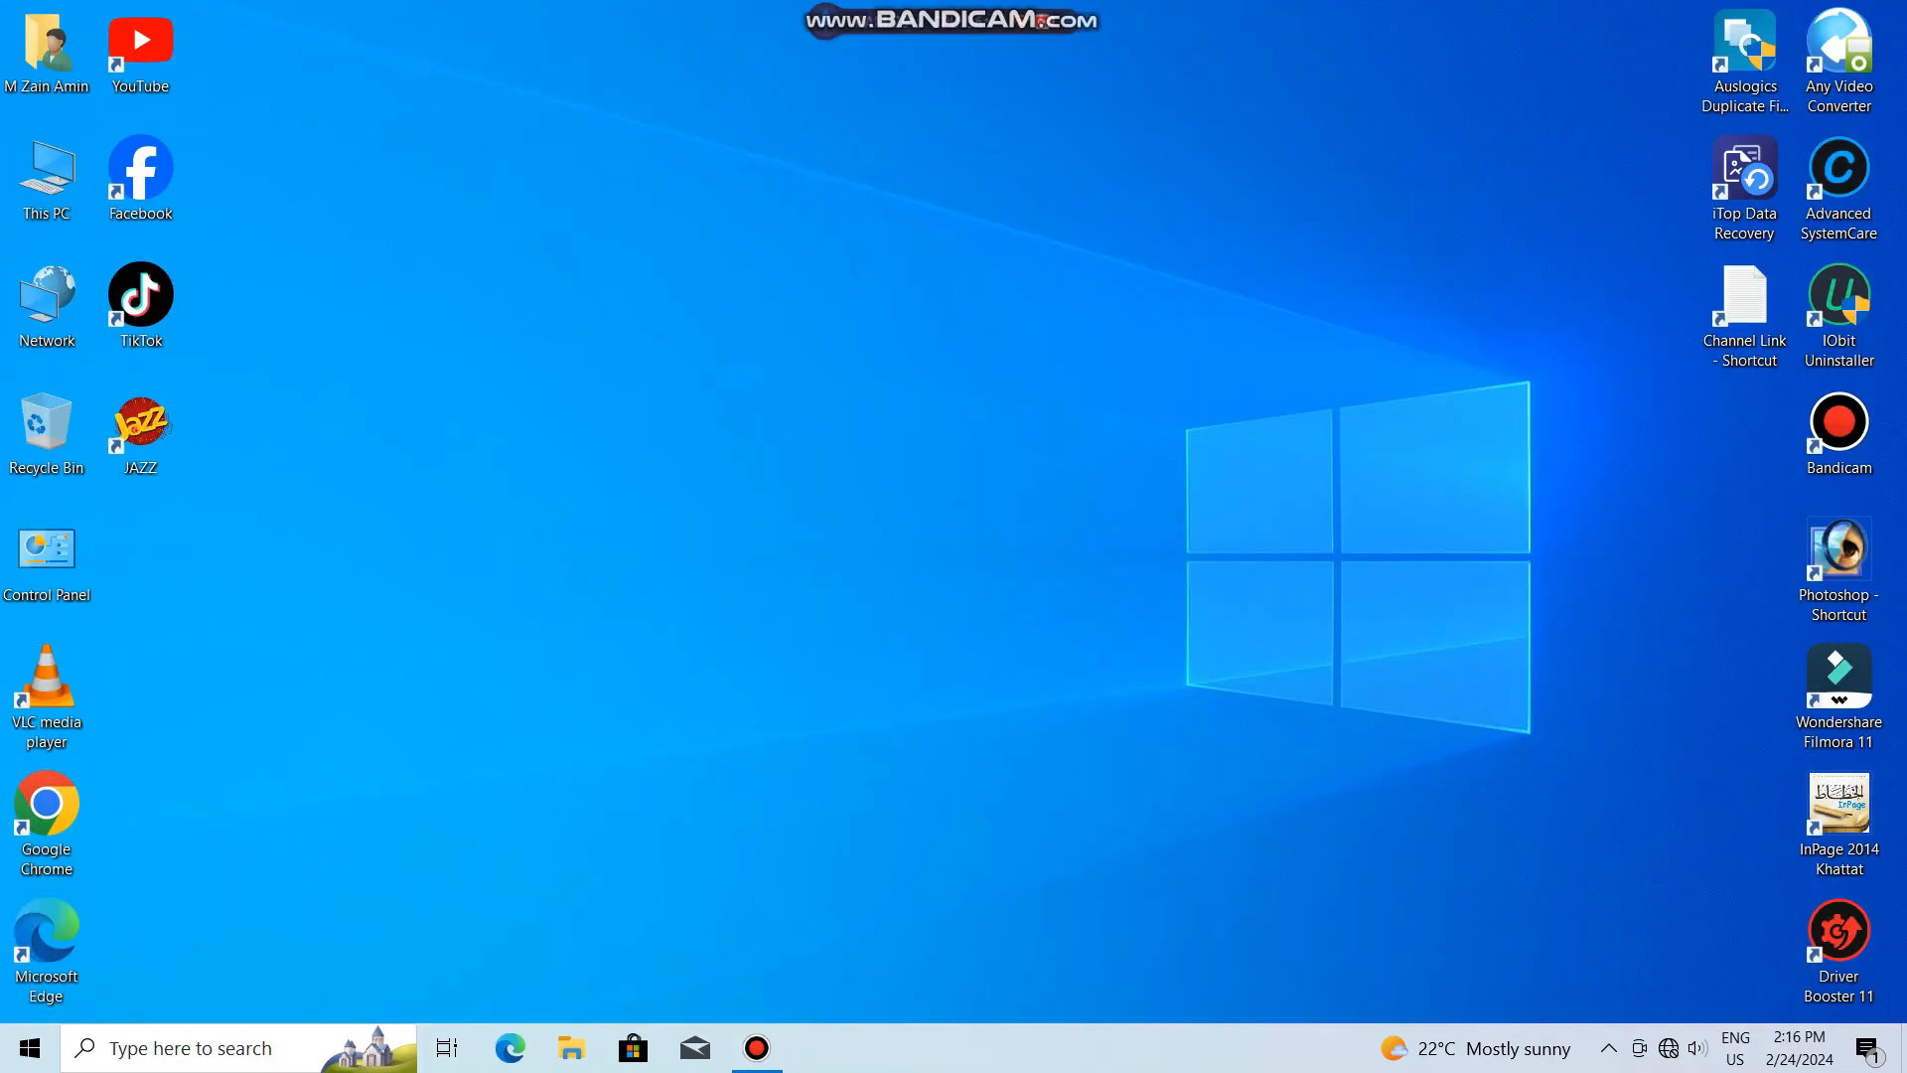
left_click(30, 1048)
left_click(86, 994)
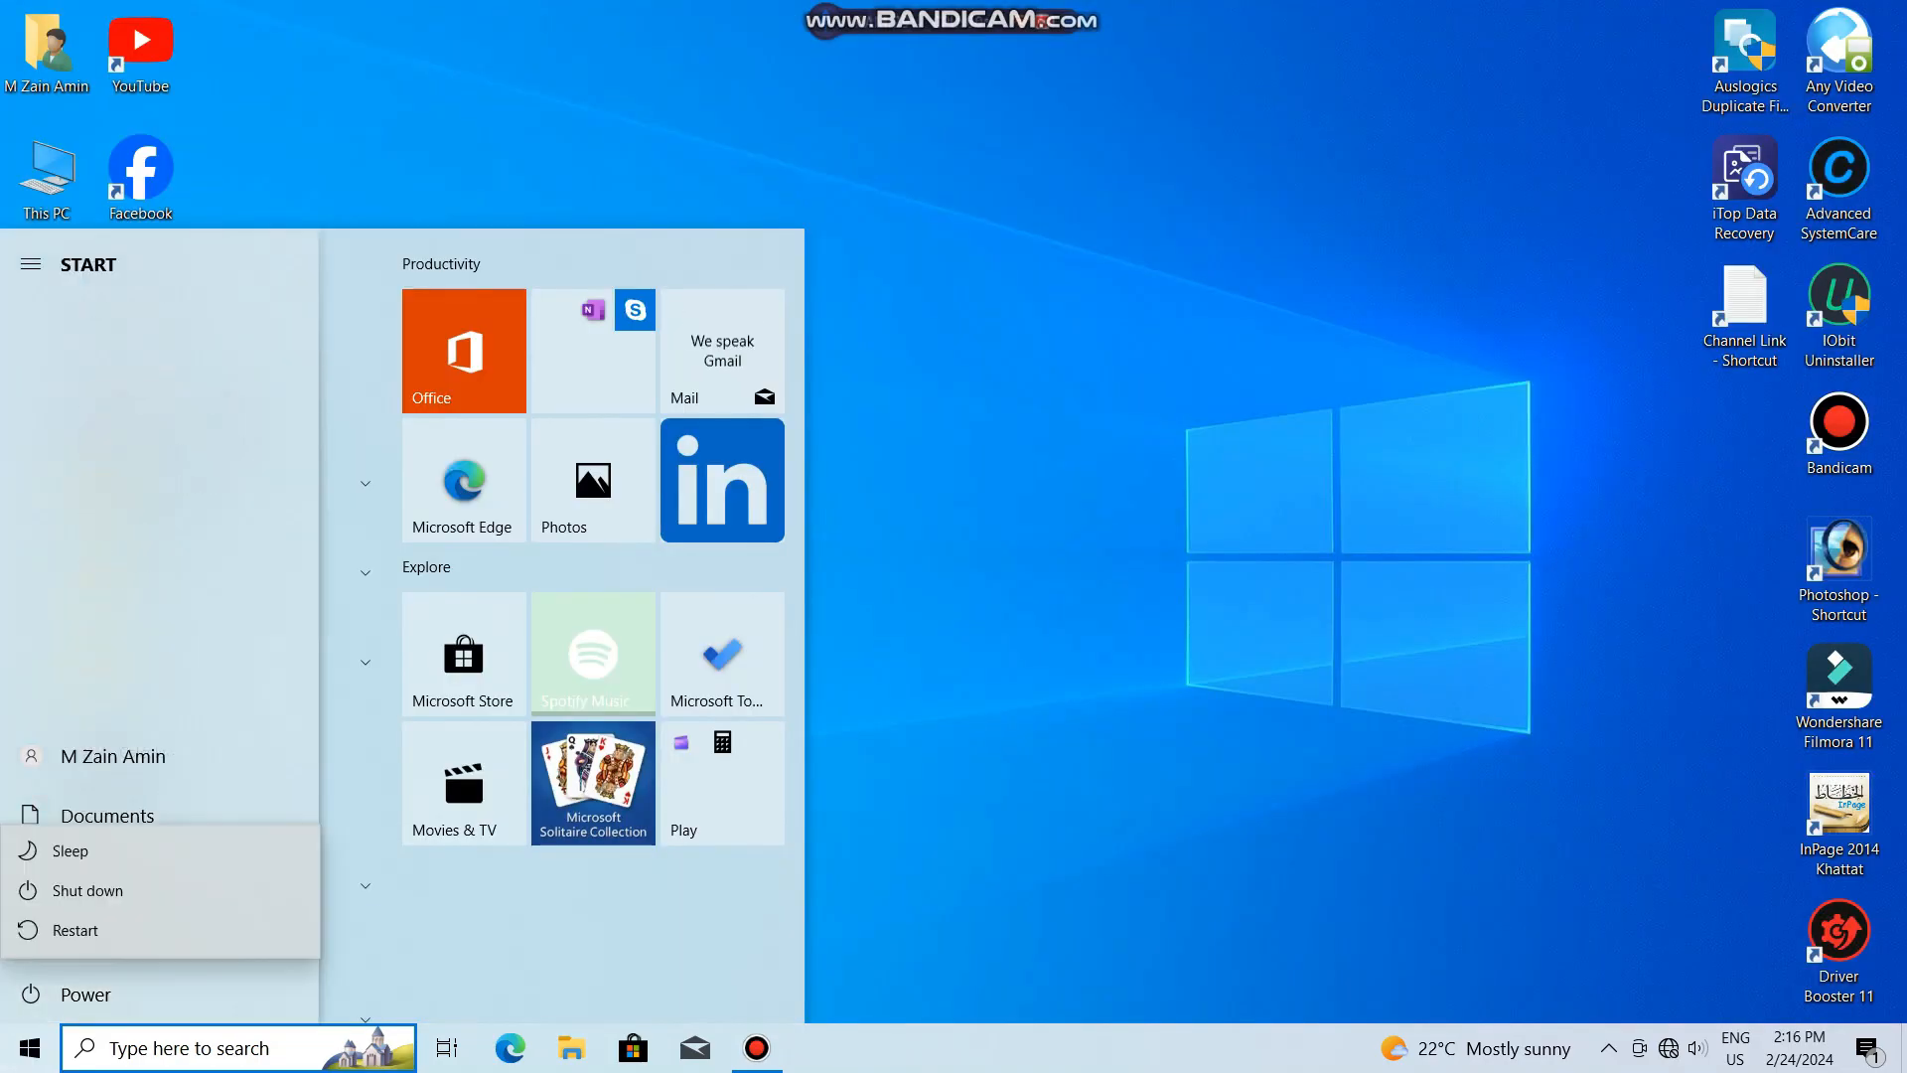
left_click(76, 930)
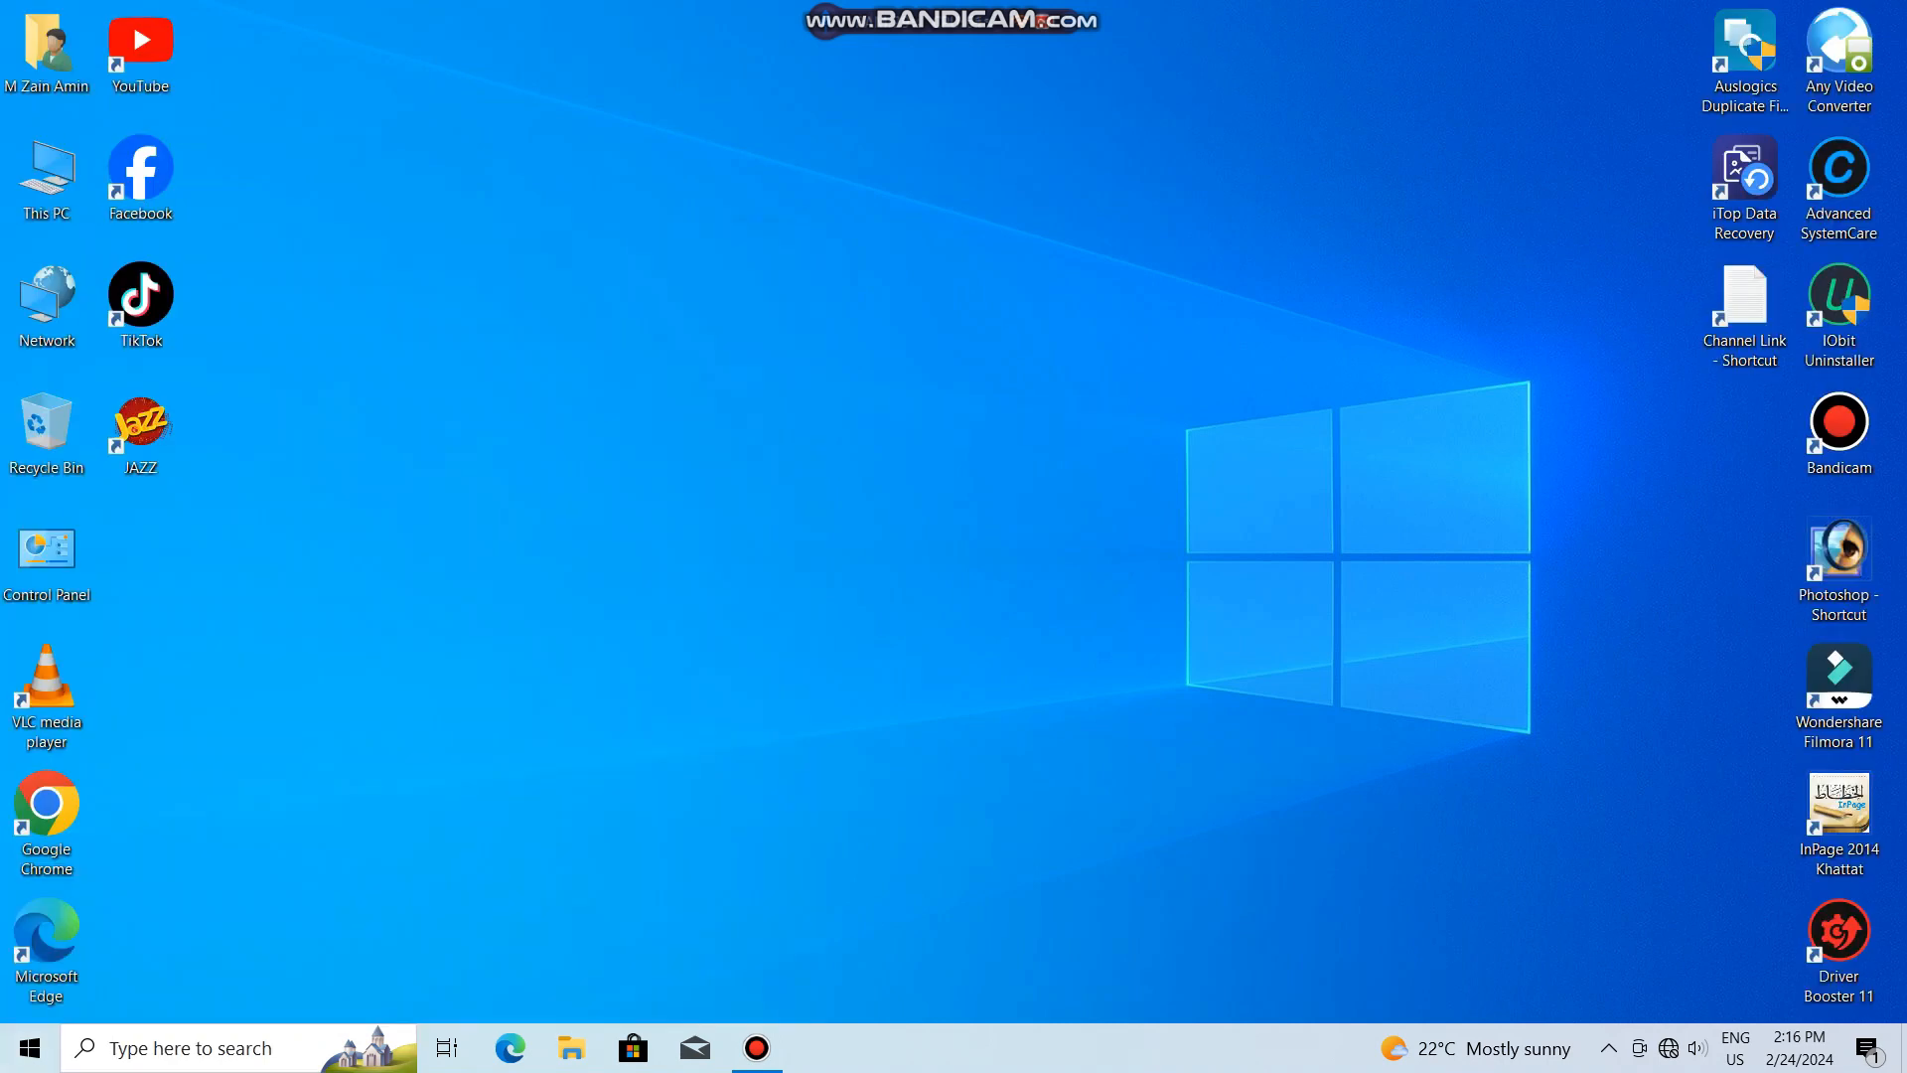
right_click(847, 460)
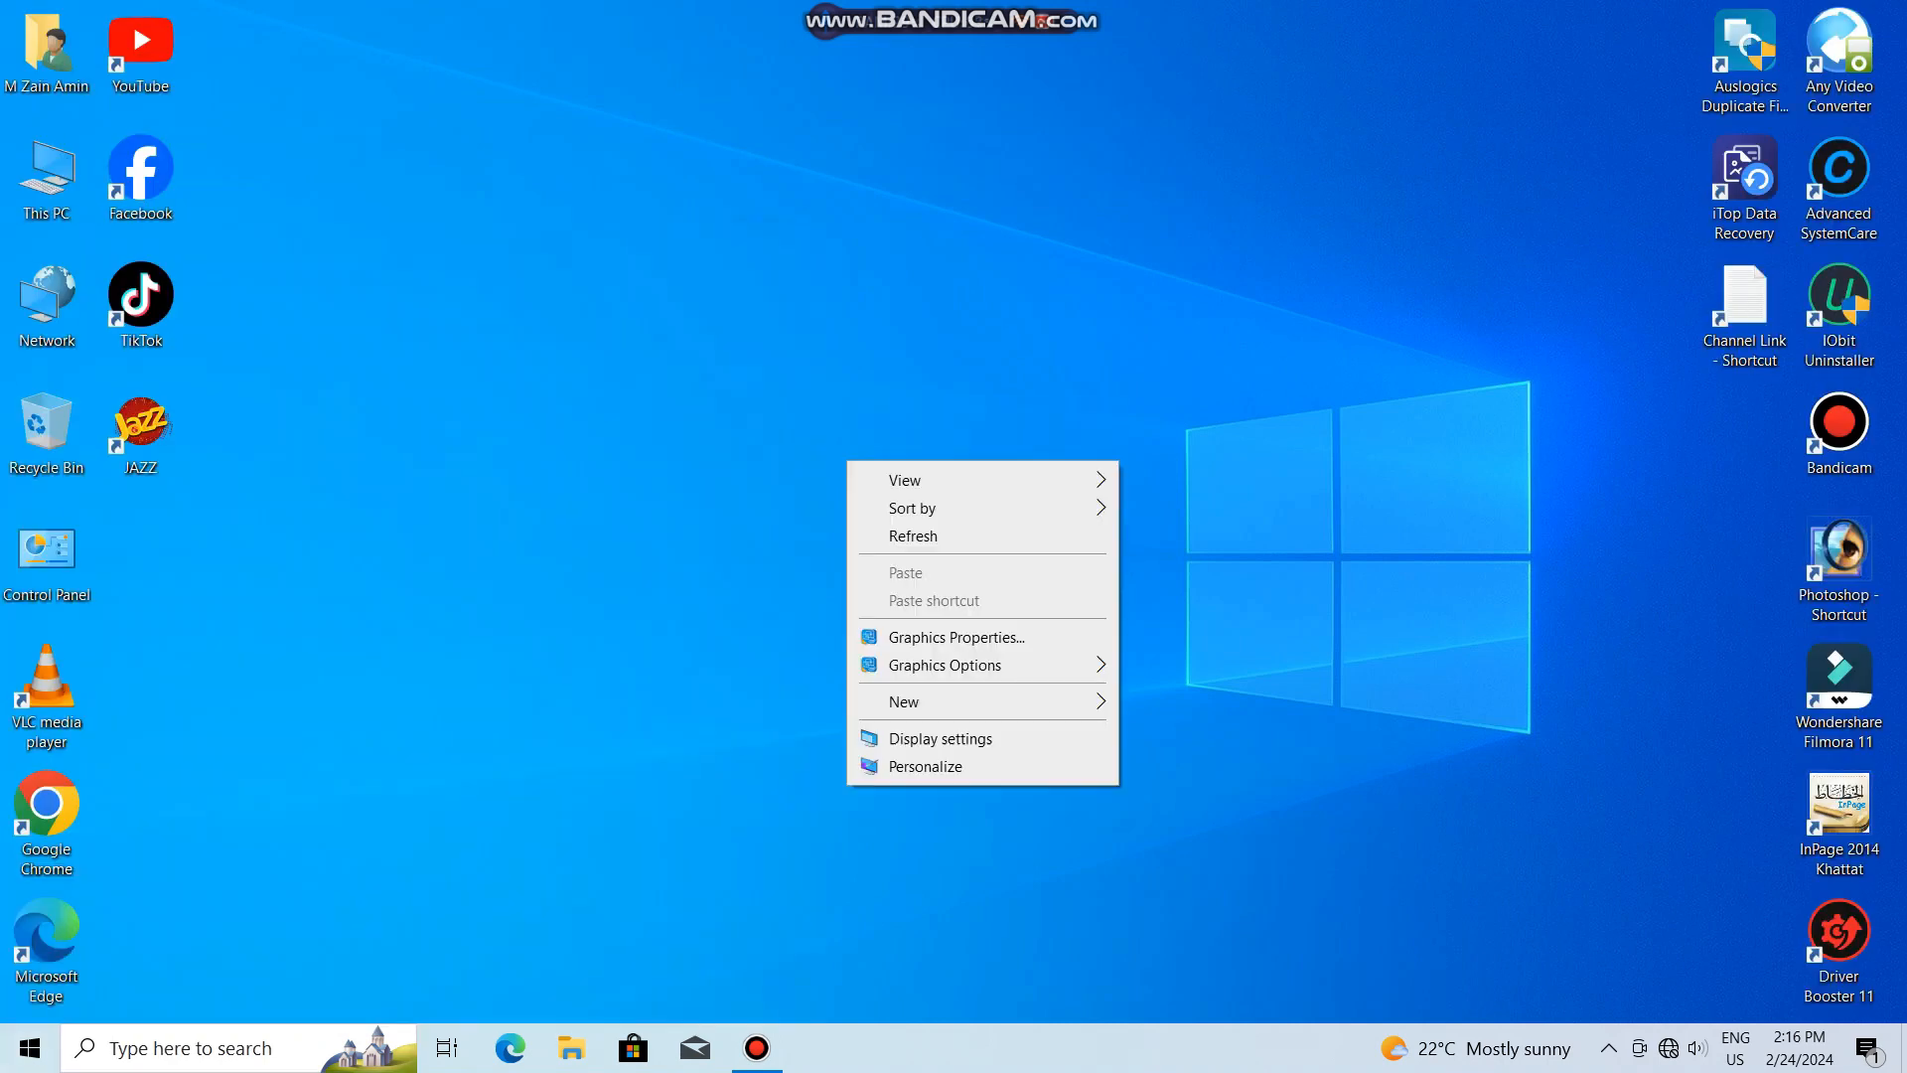
left_click(907, 533)
right_click(744, 397)
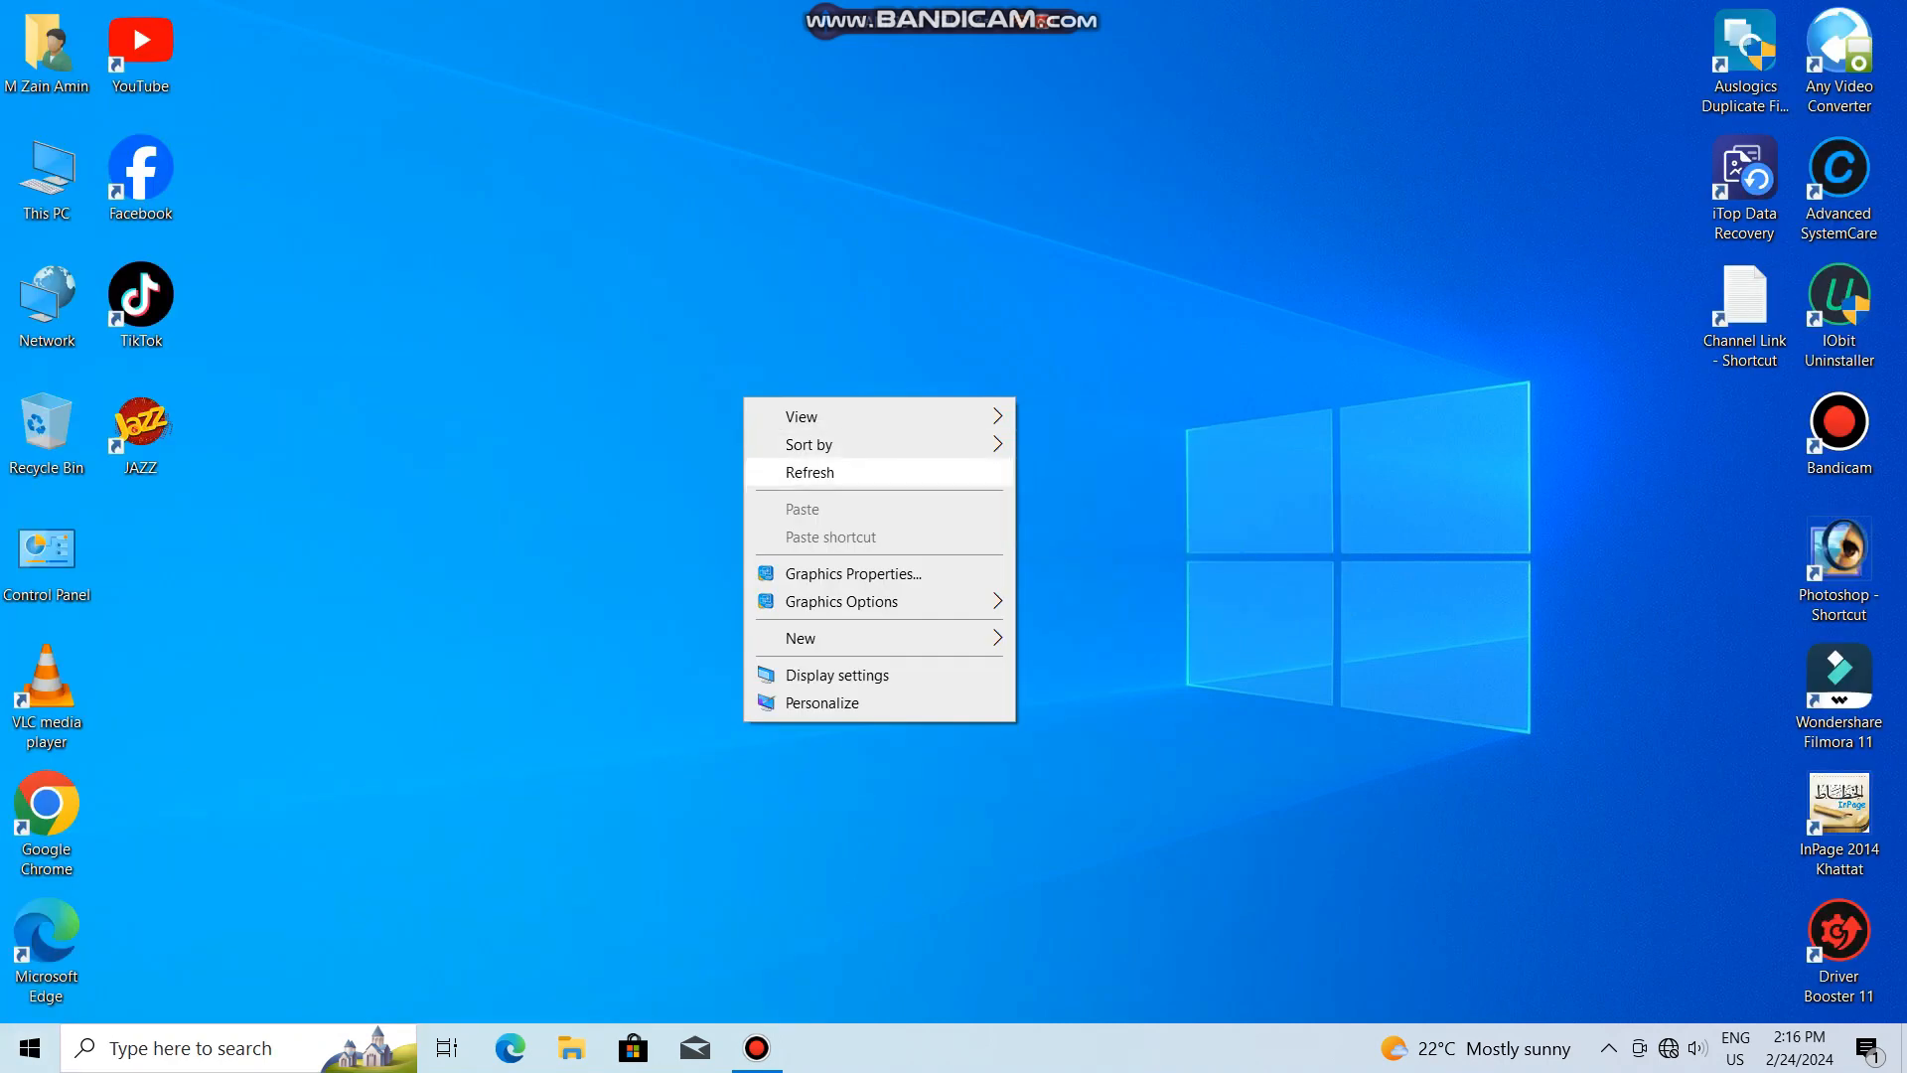
left_click(811, 473)
- Open Windows Security and check the antivirus status under Virus & threat protection
left_click(1609, 1048)
left_click(1634, 948)
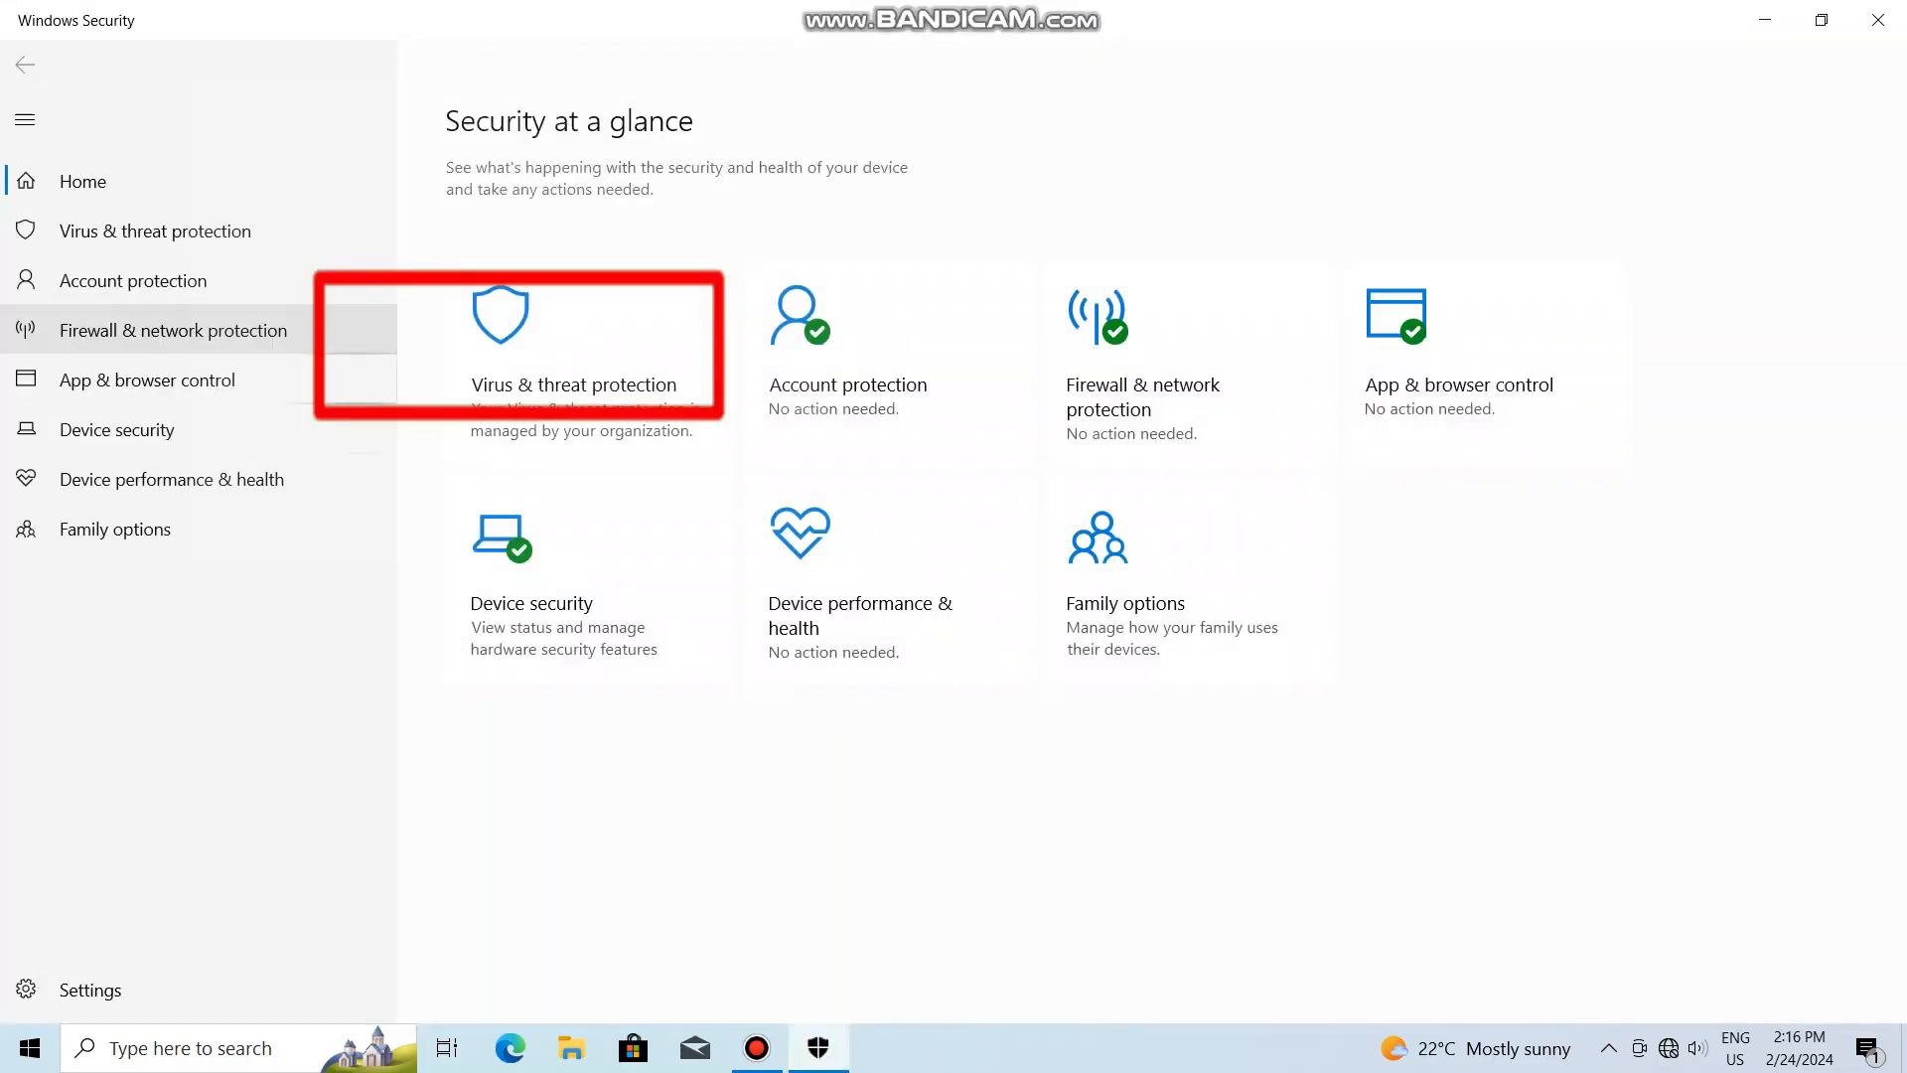
left_click(590, 369)
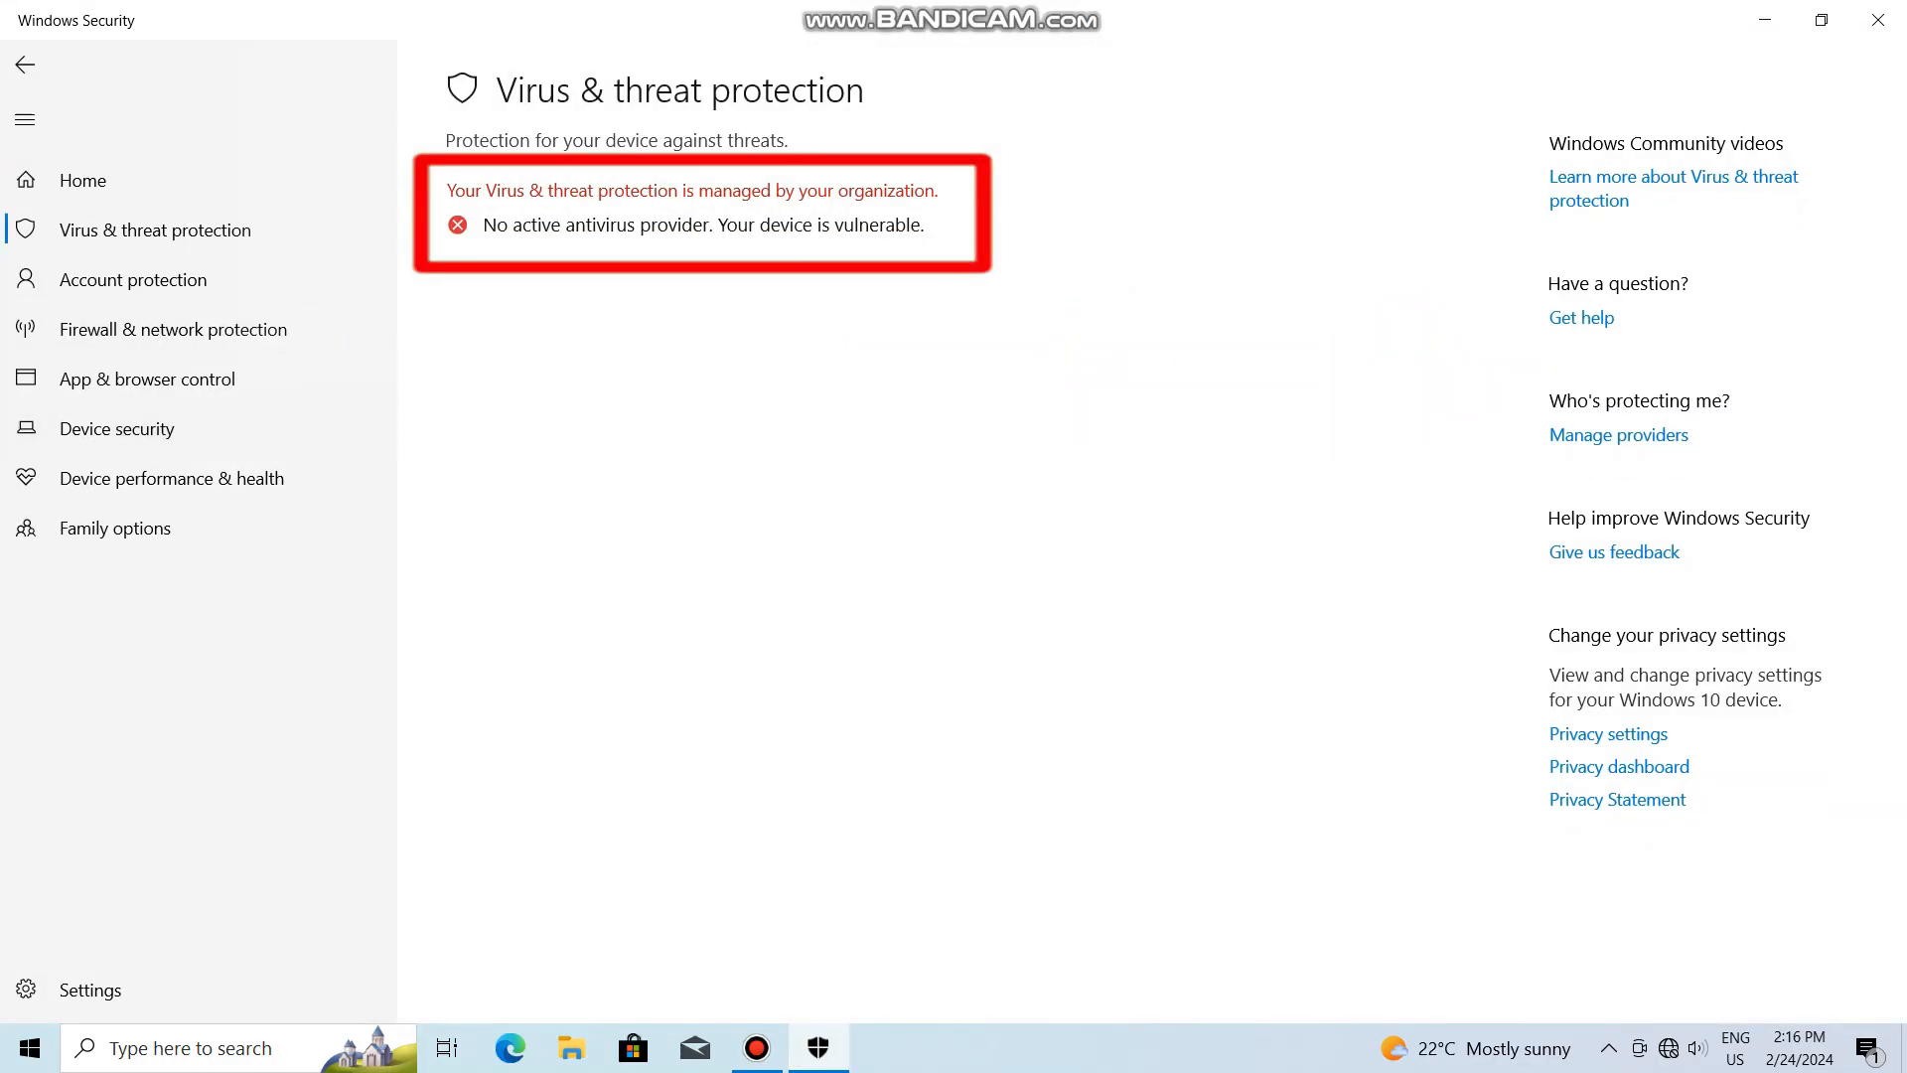